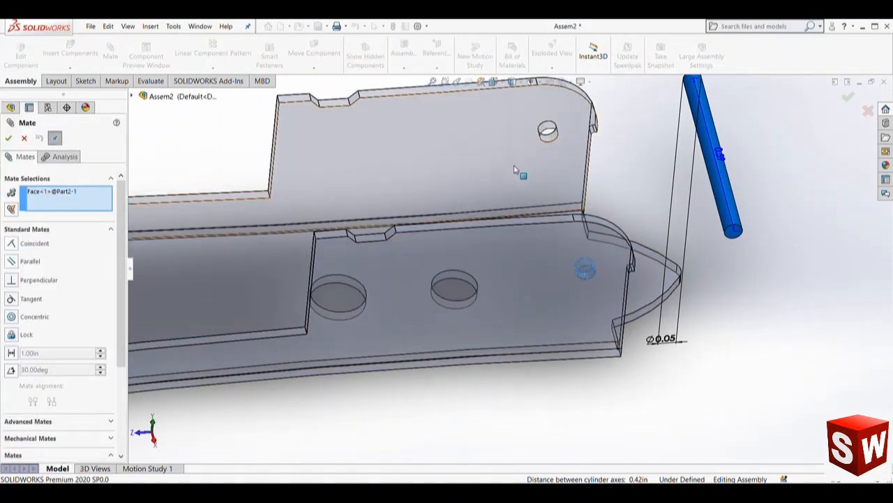
Make the stapler pin concentric with the hole in Part2's side wall and finish mating.
click(733, 200)
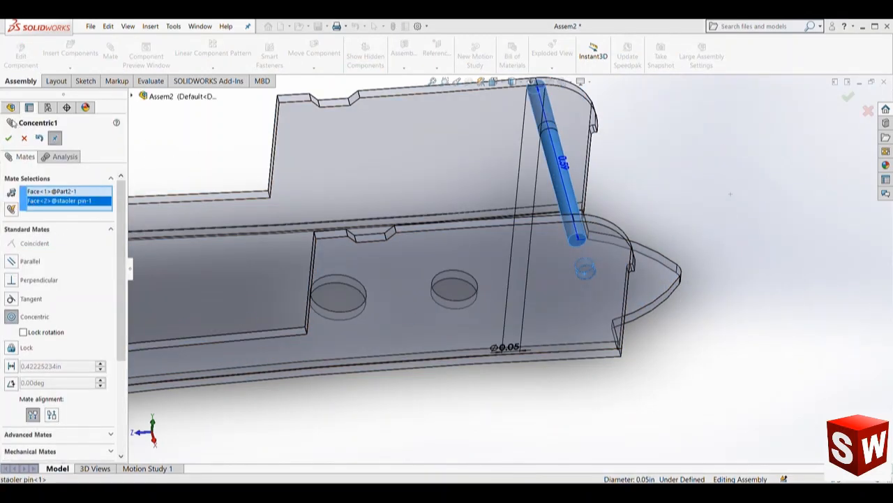
click(7, 139)
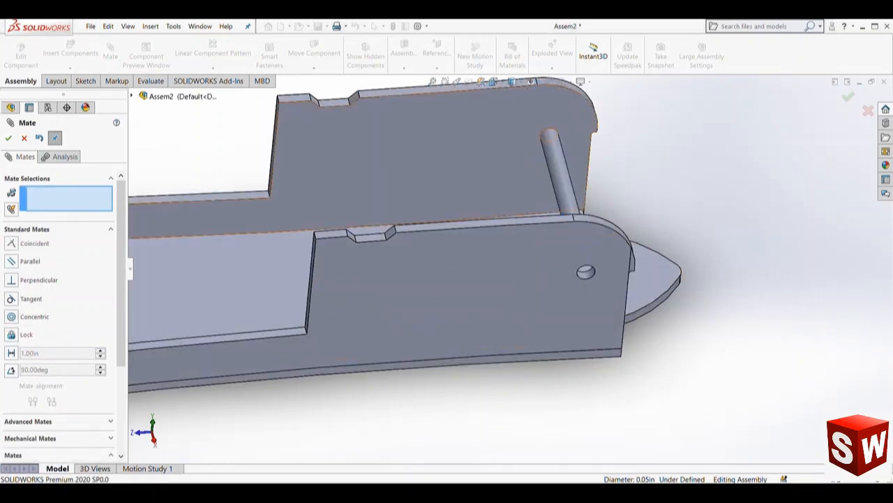
key(Escape)
scroll(628, 182, up, 2)
middle_drag(628, 183, 610, 235)
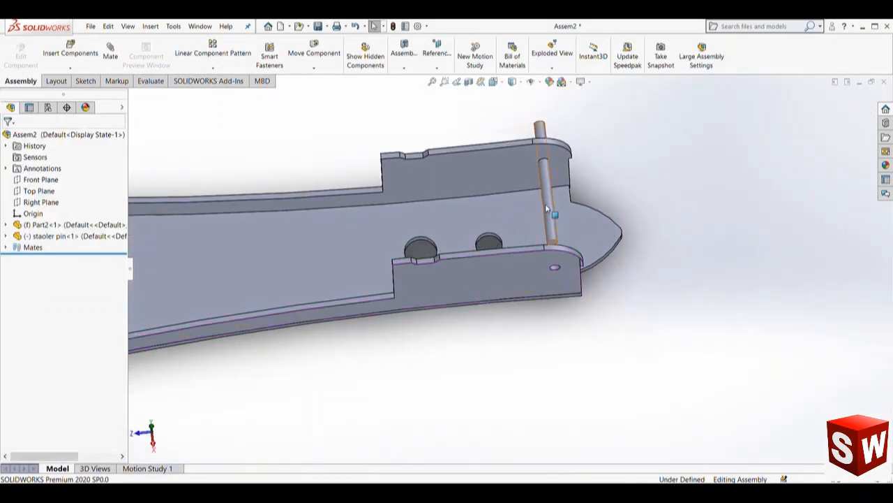
Insert Part3 over the base and rotate it freely until it runs roughly along the base's length.
click(66, 56)
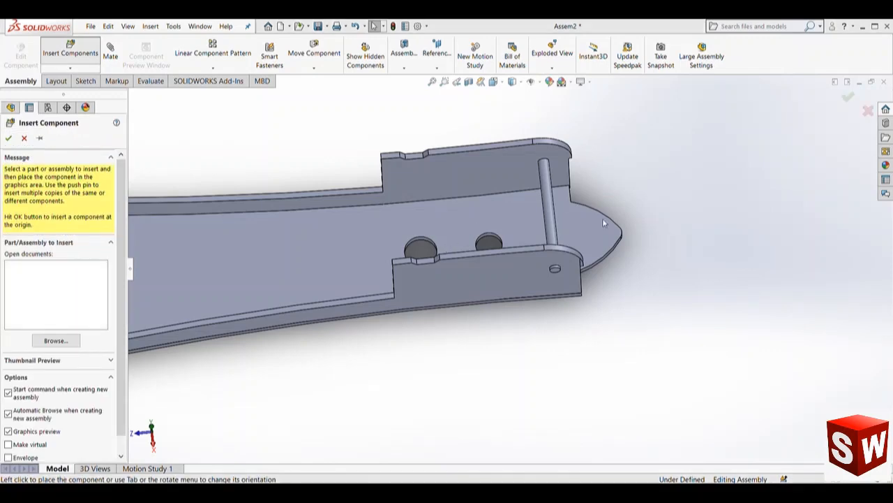
scroll(444, 342, up, 5)
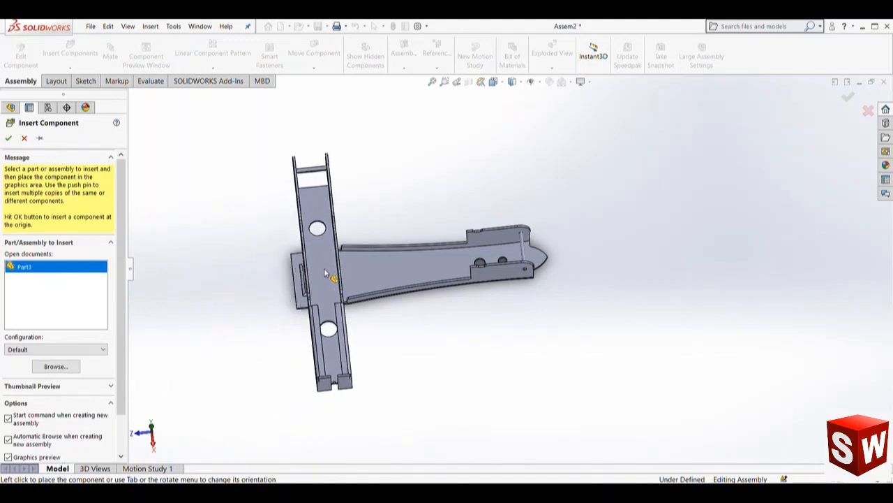
click(410, 258)
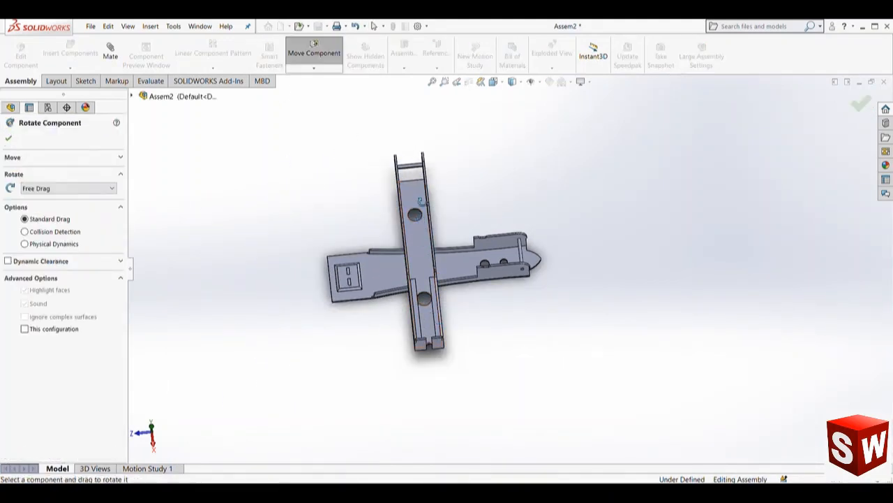
drag(423, 203, 318, 241)
key(Escape)
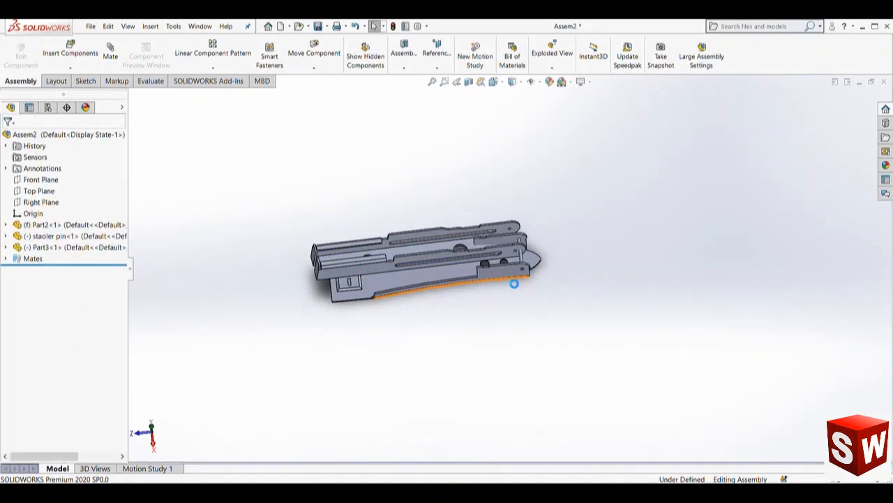
Make the hole at Part3's rounded end concentric with the stapler pin.
scroll(515, 210, down, 8)
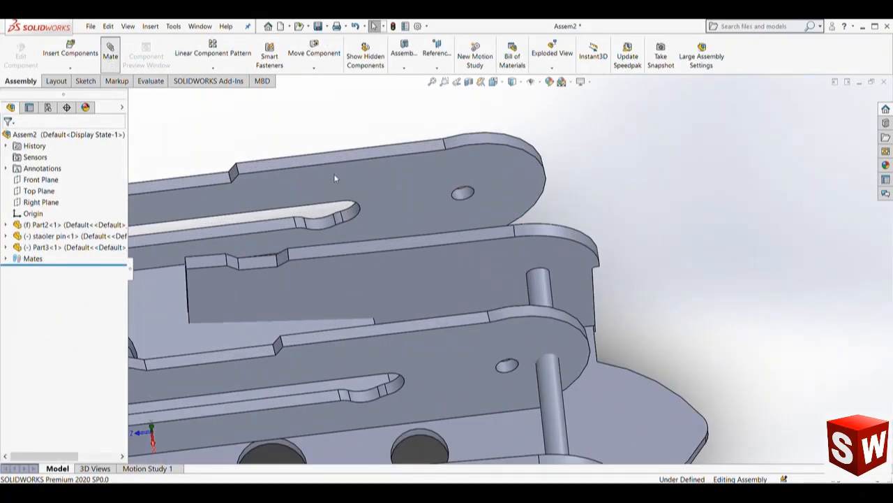
click(461, 195)
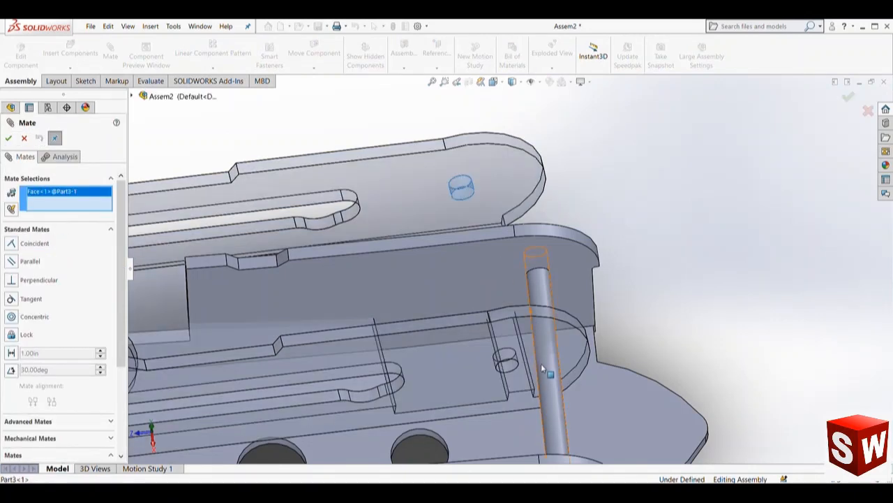
click(550, 382)
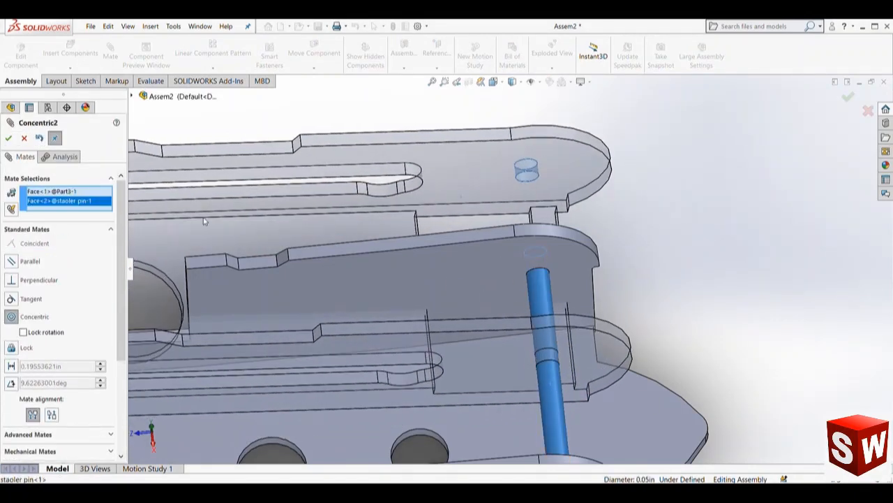
click(294, 199)
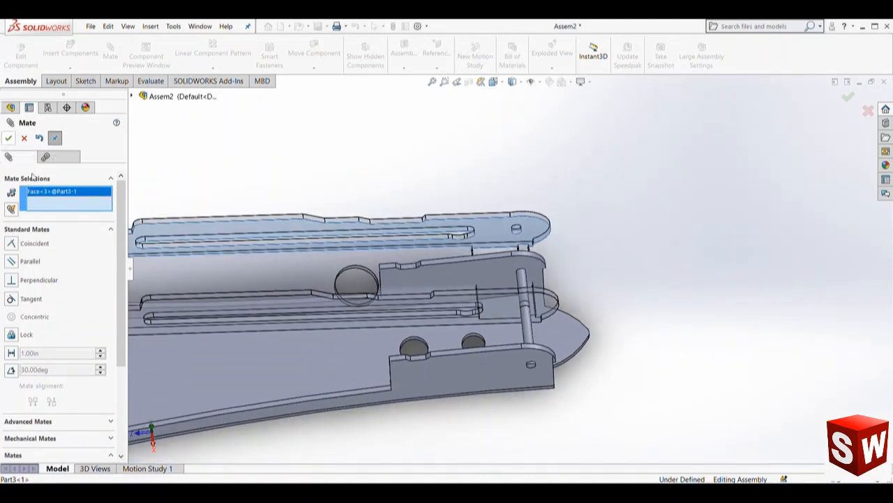
click(532, 339)
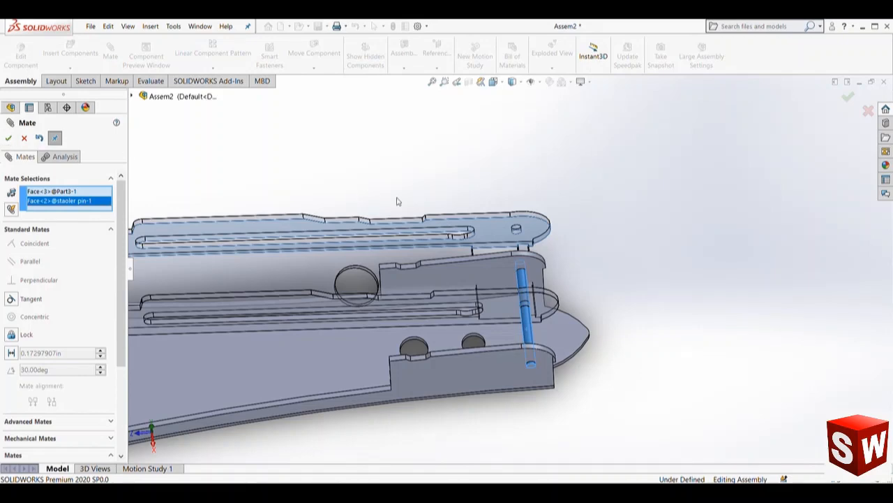
click(23, 138)
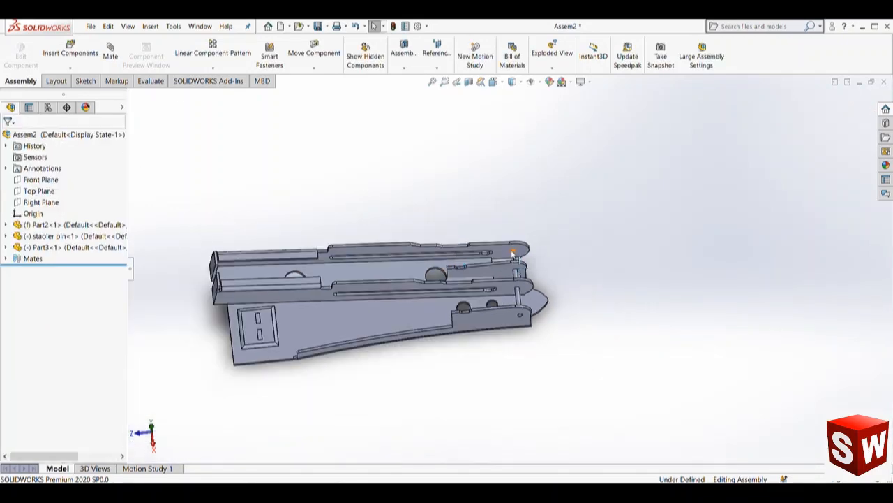
Swing Part3 up from the base and set its two outer side faces as width references of a centered Width mate.
drag(517, 272, 260, 81)
click(111, 53)
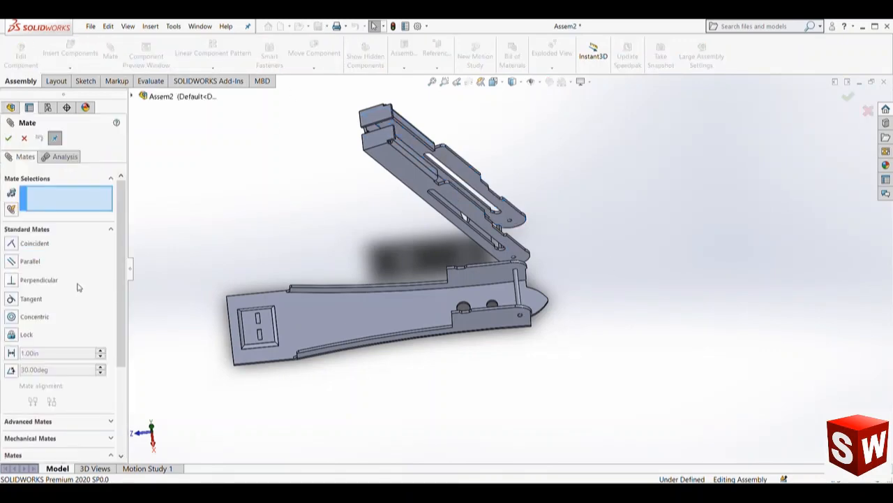
click(78, 293)
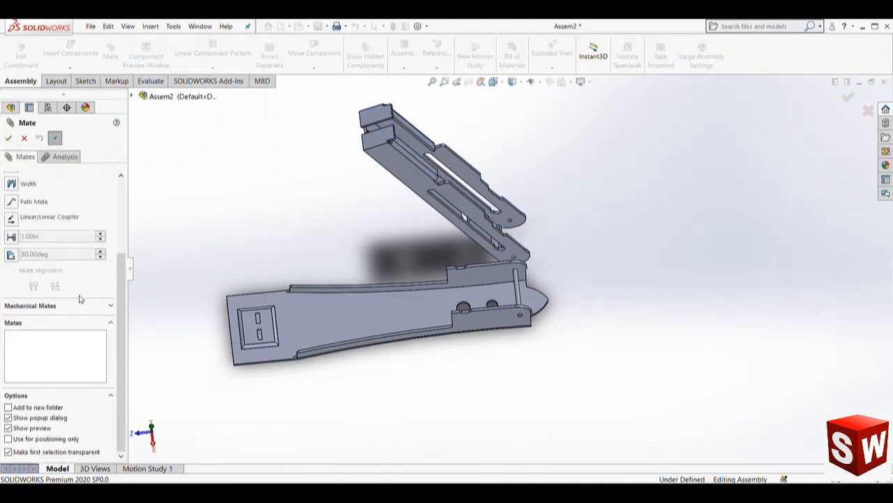
click(28, 183)
scroll(506, 224, down, 4)
click(520, 251)
scroll(527, 241, up, 3)
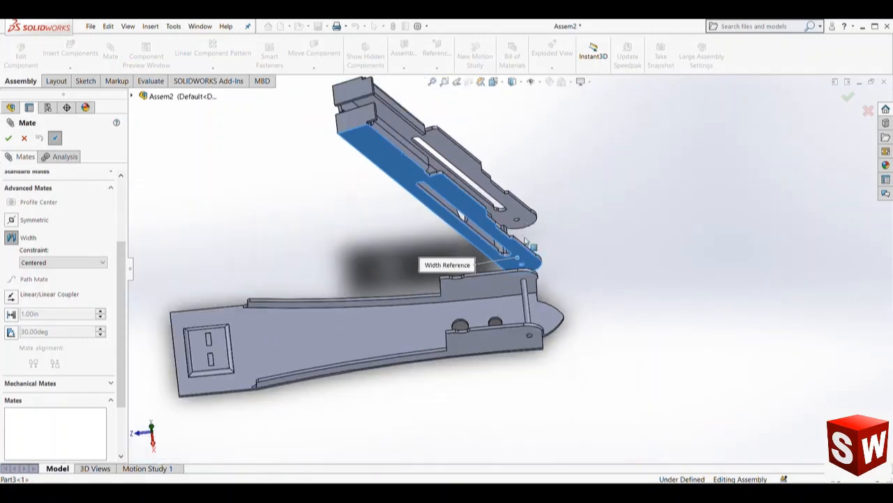
middle_drag(525, 241, 497, 359)
click(579, 171)
middle_drag(583, 215, 596, 102)
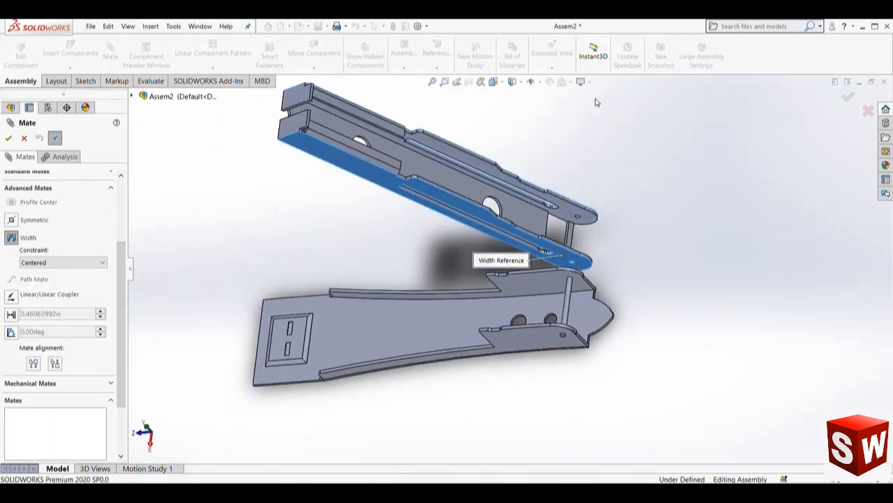
Set the stapler pin's two end faces as tab references and apply the Width mate with Part3.
scroll(553, 288, down, 8)
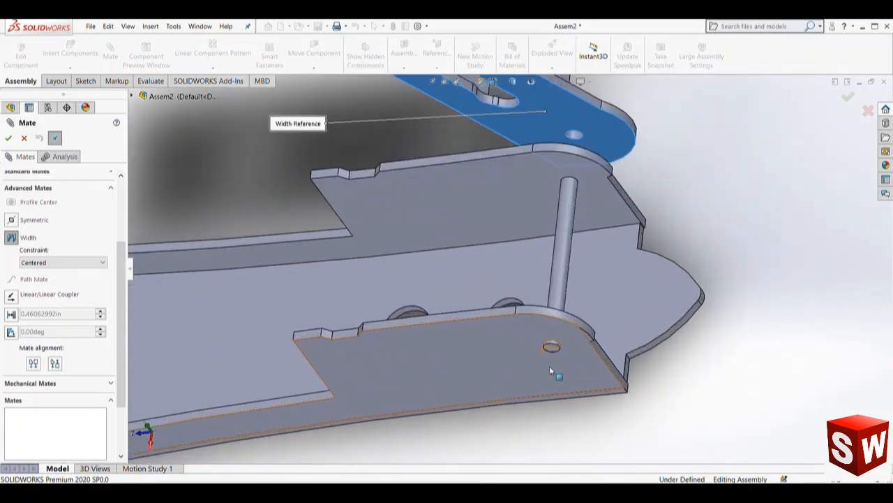
middle_drag(550, 347, 492, 305)
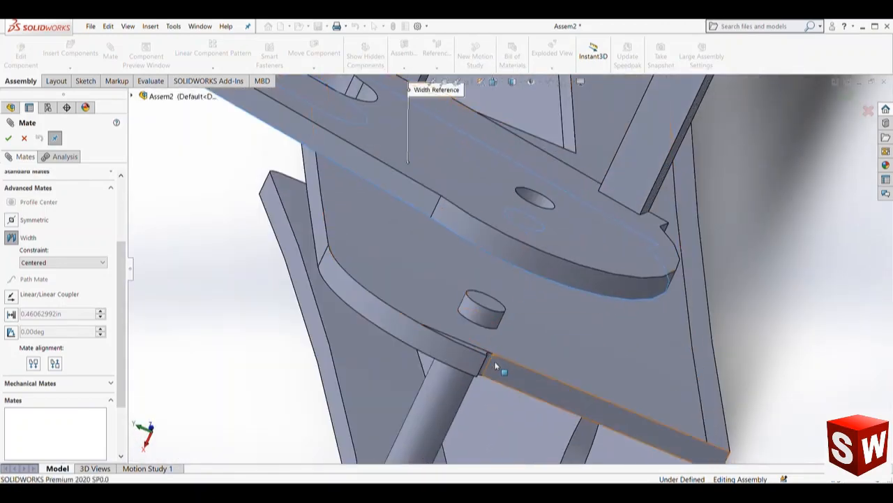
click(483, 301)
scroll(496, 385, up, 5)
middle_drag(532, 383, 606, 87)
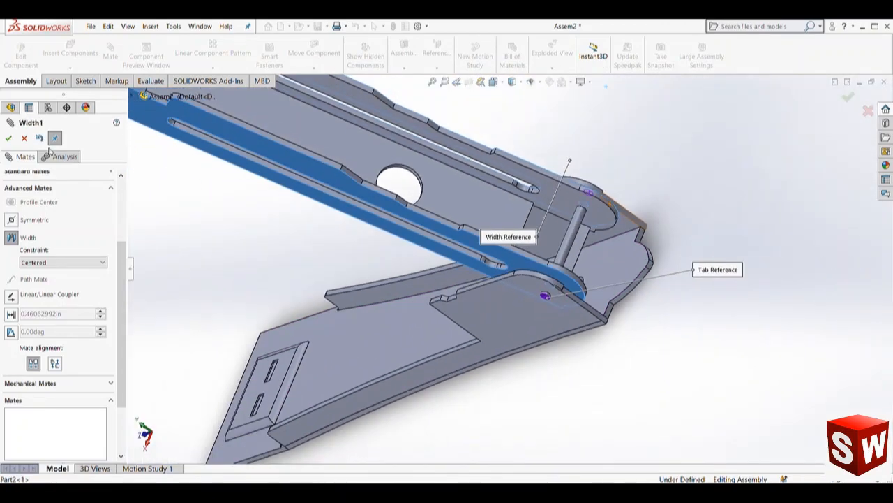
click(9, 138)
Slide the pinned Part3 along the pin's axis back toward the base's side walls and finish mating.
scroll(440, 244, up, 4)
middle_drag(499, 261, 494, 180)
scroll(473, 233, up, 4)
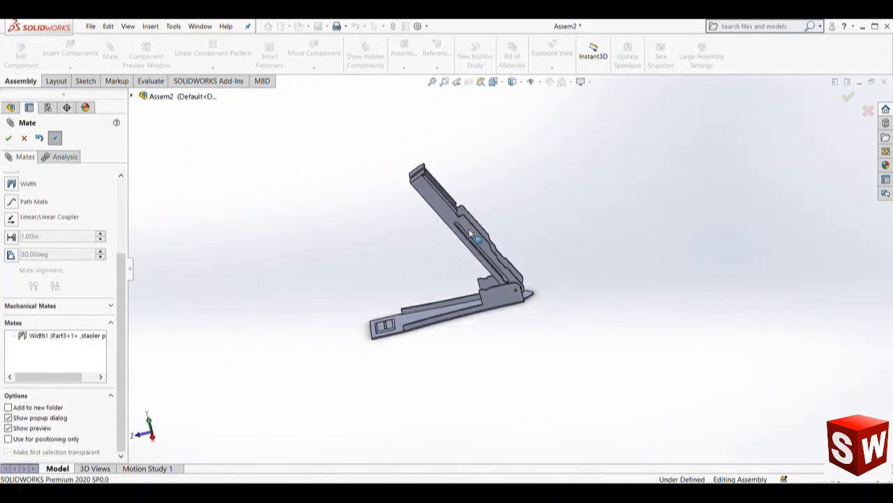
middle_drag(473, 233, 457, 207)
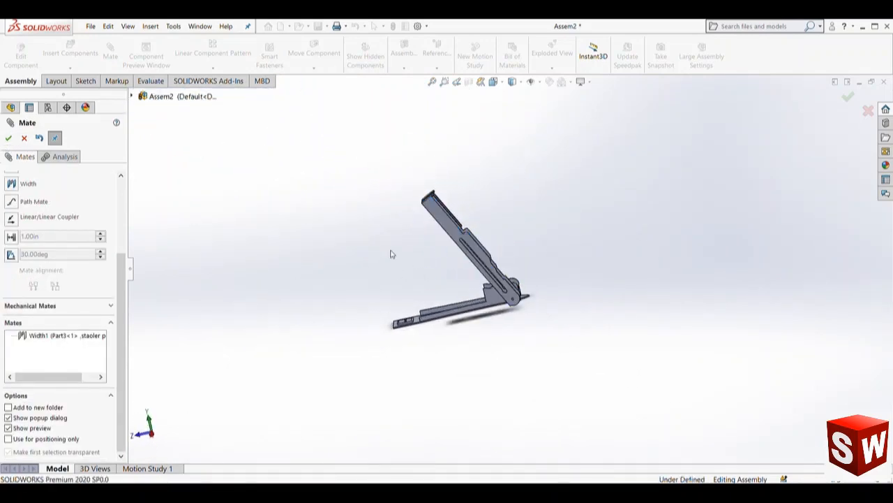
scroll(508, 293, up, 3)
middle_drag(509, 292, 491, 367)
scroll(538, 256, up, 5)
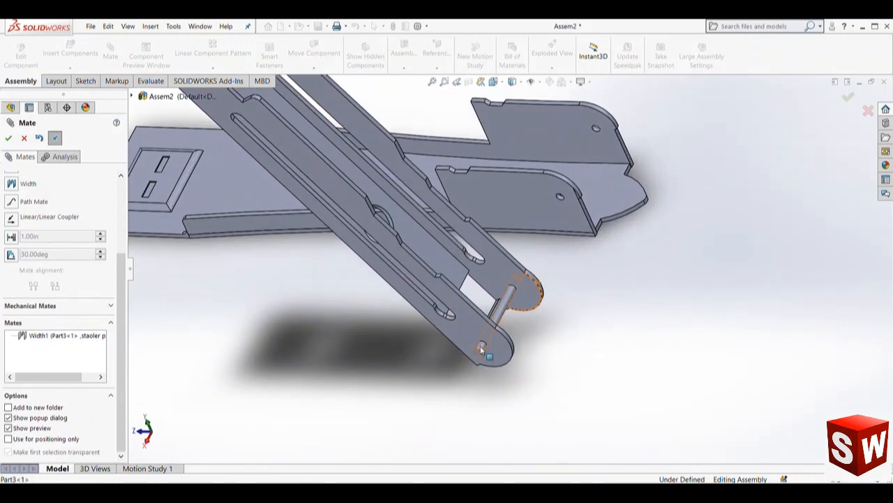
scroll(480, 349, down, 1)
drag(505, 256, 606, 160)
scroll(506, 298, up, 5)
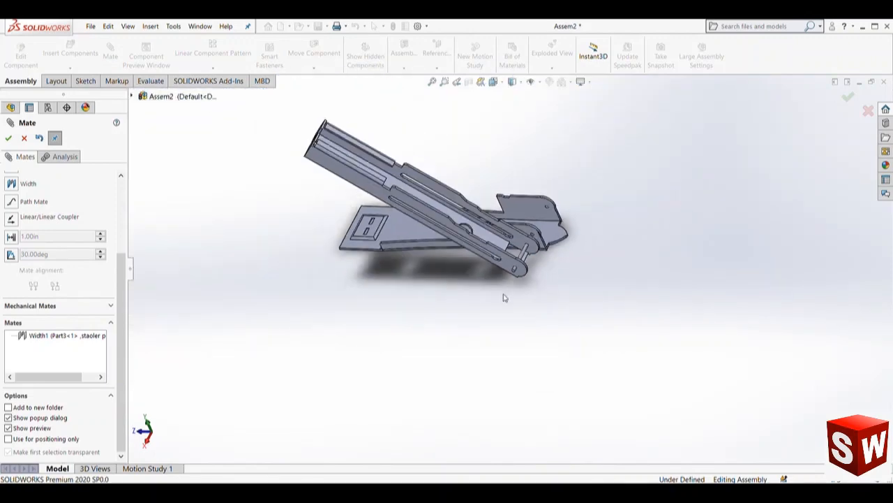
middle_drag(504, 297, 412, 275)
click(7, 139)
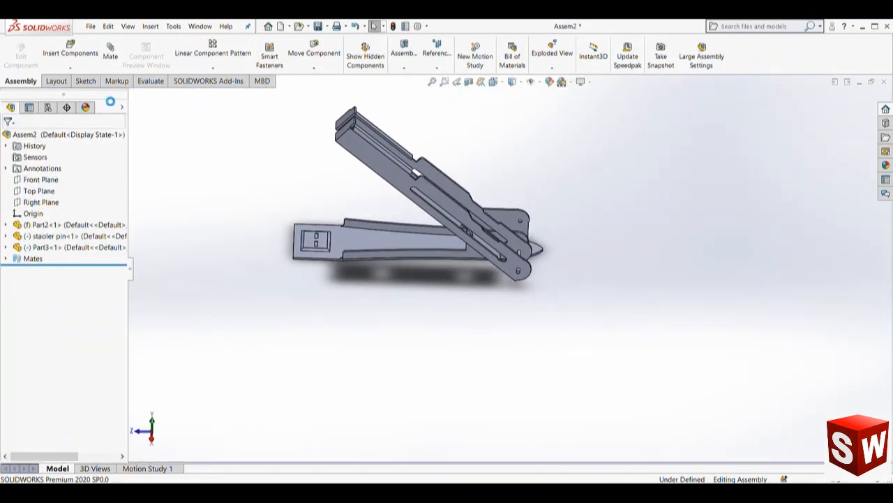
Insert part1tapler, reorient it to lie lengthwise, and place it beside the hinge end of the assembly.
click(70, 48)
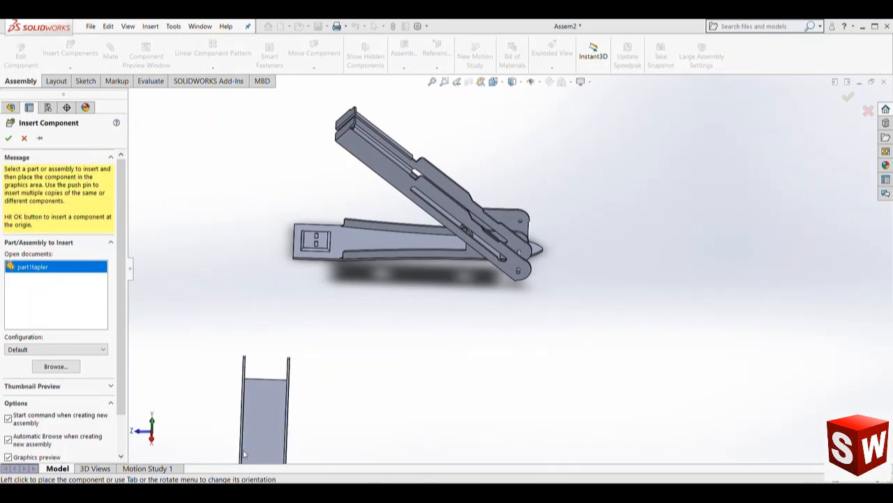
key(Tab)
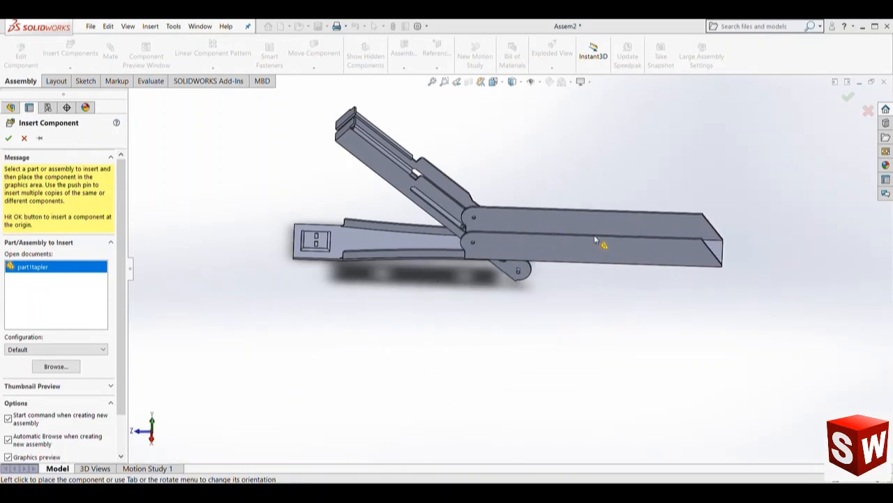
click(594, 236)
Make the hole at part1tapler's rounded end concentric with the stapler pin.
scroll(534, 239, down, 8)
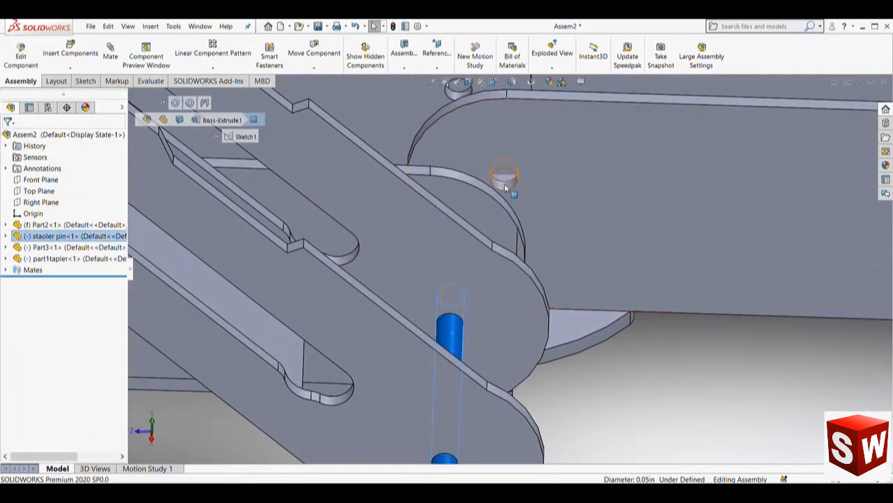
ctrl+click(505, 180)
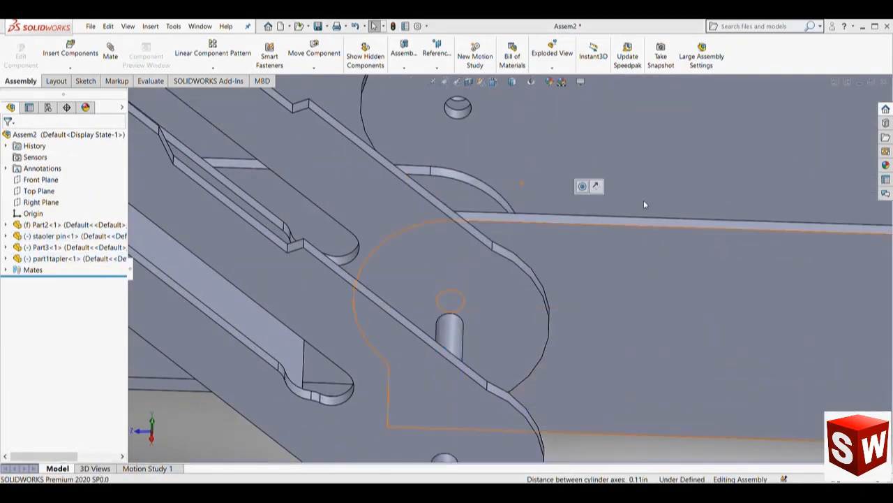
scroll(573, 290, up, 6)
scroll(527, 298, down, 2)
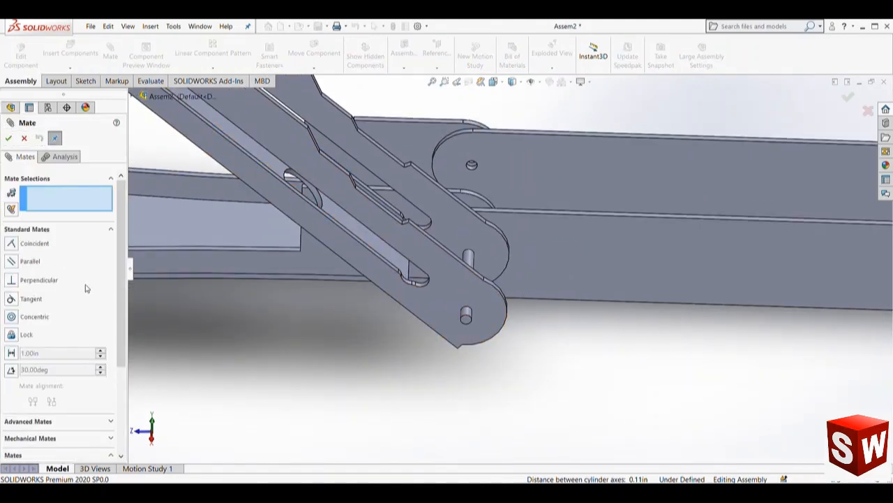
Start a centered Width mate using Part3's two outer side faces as width references.
scroll(50, 395, down, 2)
click(69, 349)
click(29, 214)
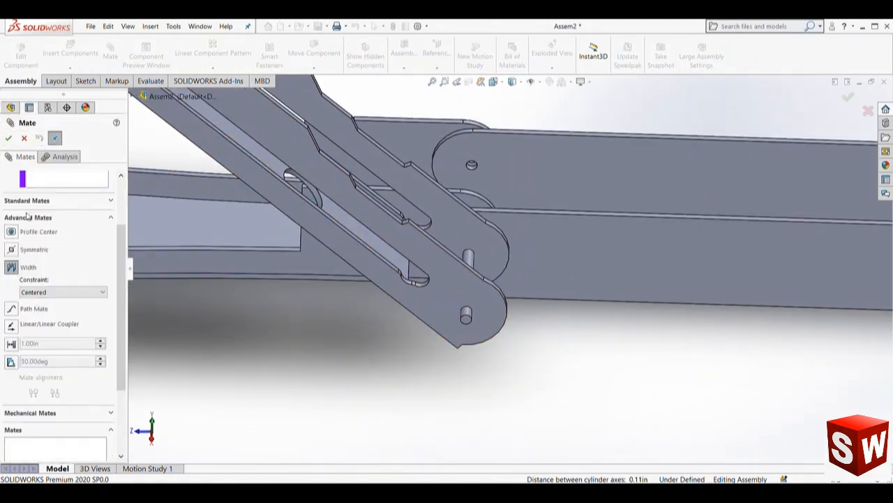
click(445, 299)
scroll(485, 236, up, 3)
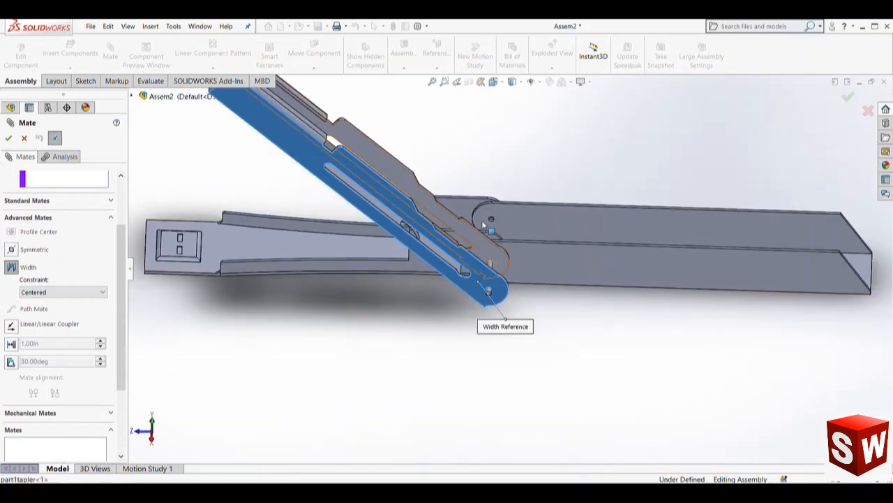
middle_drag(482, 221, 422, 265)
scroll(421, 266, down, 3)
click(462, 285)
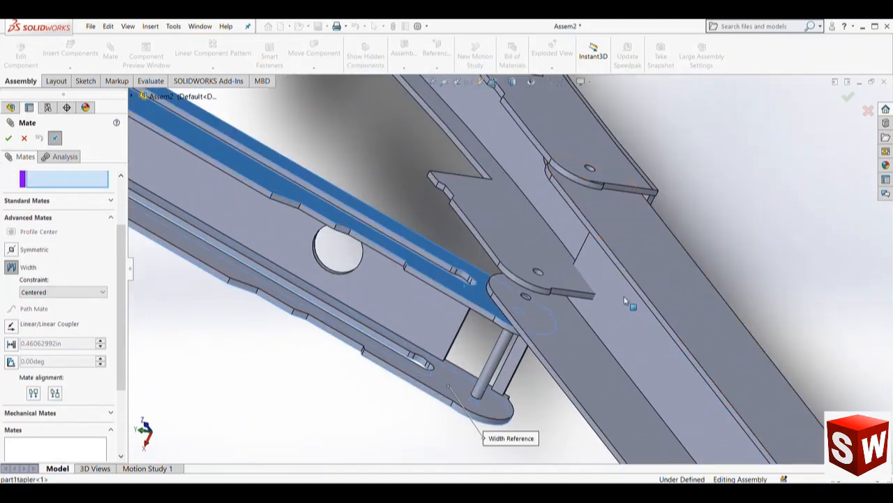
Set part1tapler's side wall faces as tab references and apply the Width mate to center it on Part3.
click(653, 264)
scroll(585, 300, up, 3)
middle_drag(582, 302, 581, 291)
click(580, 294)
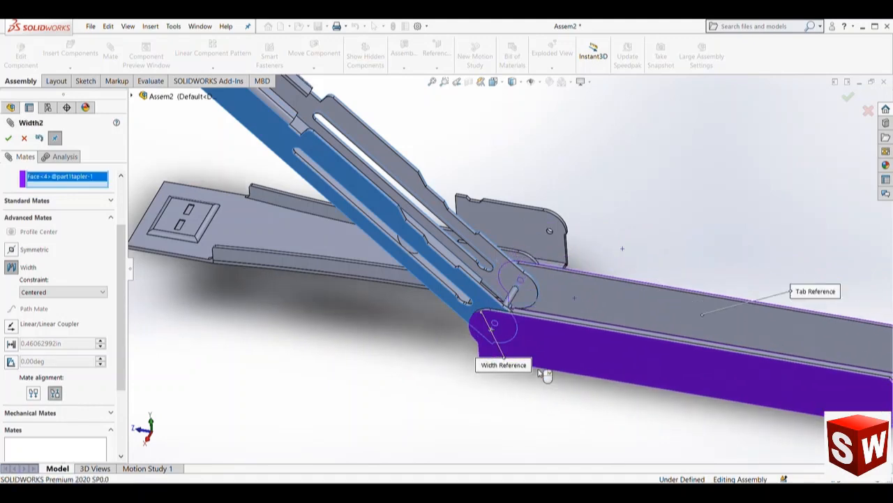
click(7, 138)
scroll(564, 309, up, 3)
middle_drag(572, 312, 602, 337)
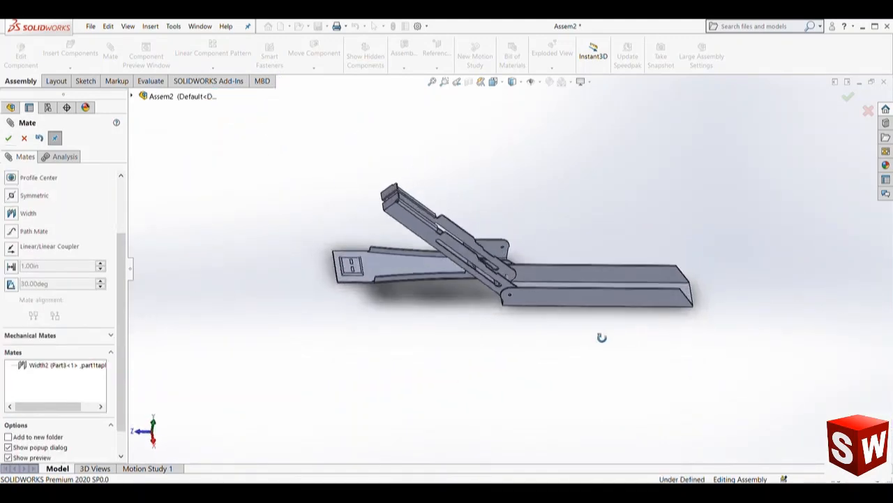
Finish the Mate command and move part1tapler slightly to check how it sits and moves on the hinge pin.
scroll(547, 305, down, 2)
click(7, 139)
middle_drag(455, 206, 465, 242)
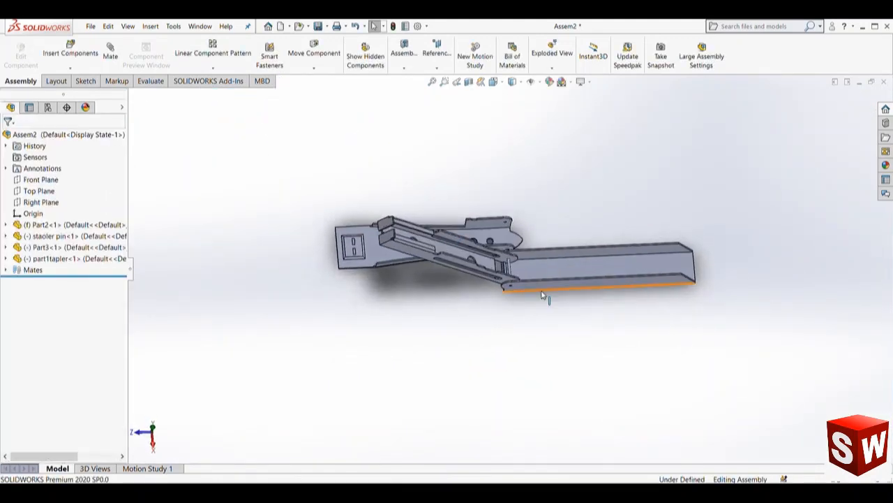
drag(541, 290, 541, 231)
middle_drag(532, 290, 508, 183)
scroll(499, 271, down, 6)
middle_drag(519, 263, 583, 215)
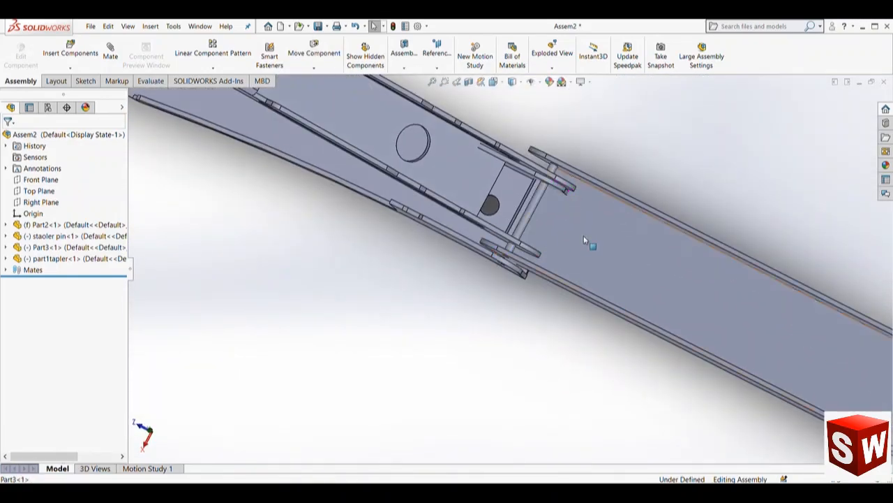
mouse_move(583, 236)
mouse_down()
mouse_move(566, 264)
mouse_move(579, 238)
mouse_up()
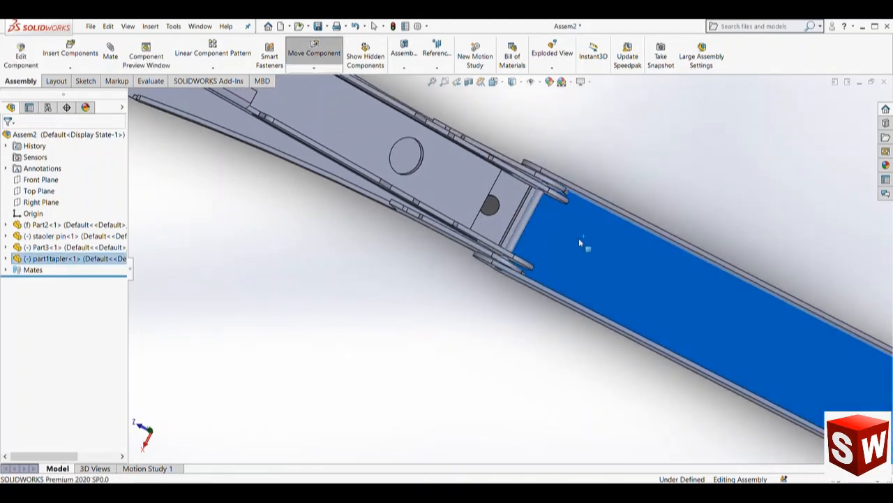
key(Escape)
Insert Part1cap and place it just below the free end of Part2.
middle_drag(546, 205, 599, 159)
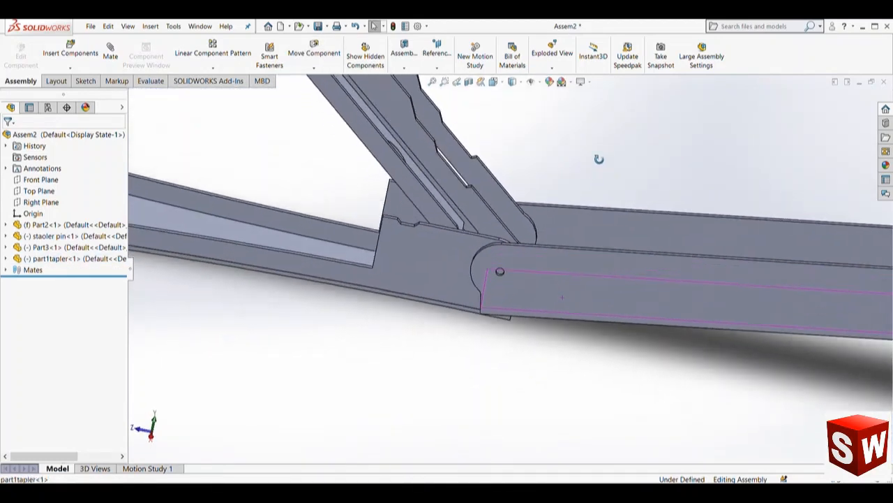
scroll(543, 274, up, 8)
middle_drag(564, 241, 570, 210)
scroll(507, 274, down, 4)
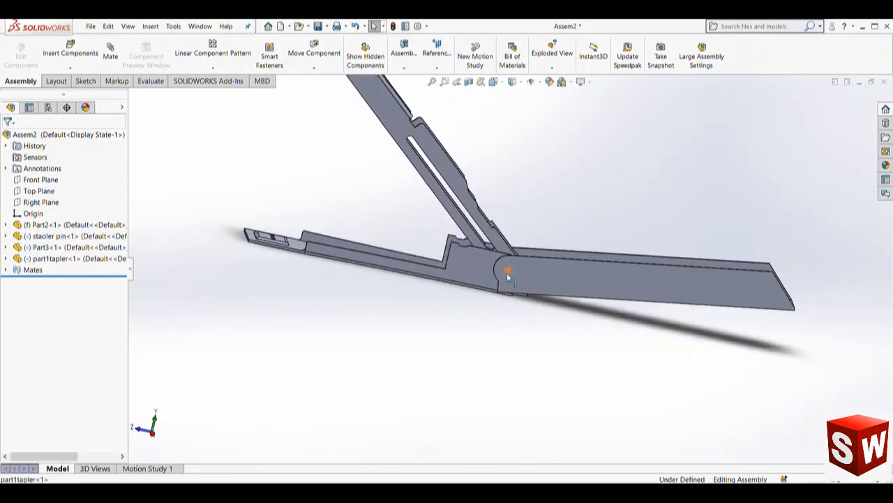
scroll(507, 276, up, 3)
scroll(488, 291, down, 3)
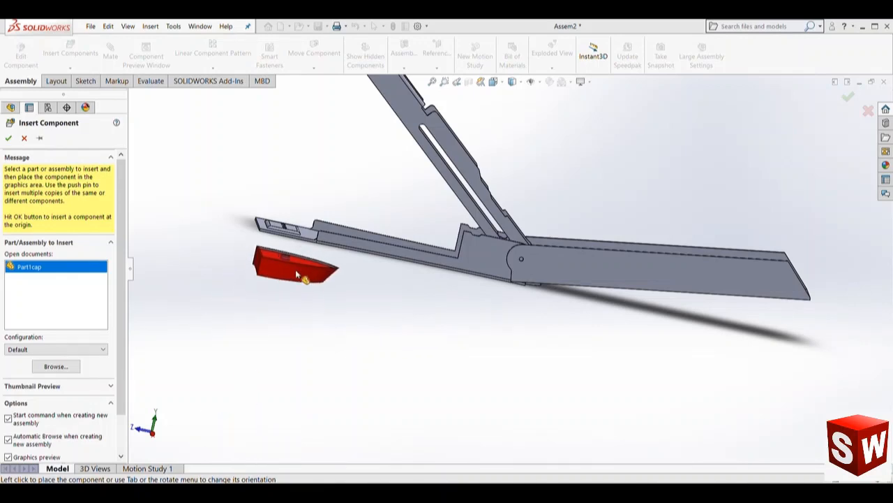
click(296, 271)
Make the round peg on Part1cap concentric with the small hole near Part2's free end.
scroll(503, 280, up, 2)
middle_drag(459, 282, 509, 84)
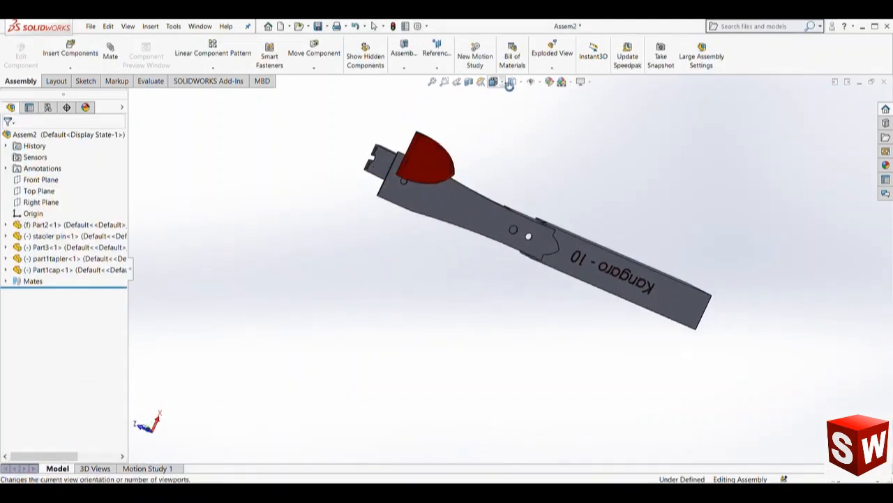
scroll(462, 226, down, 8)
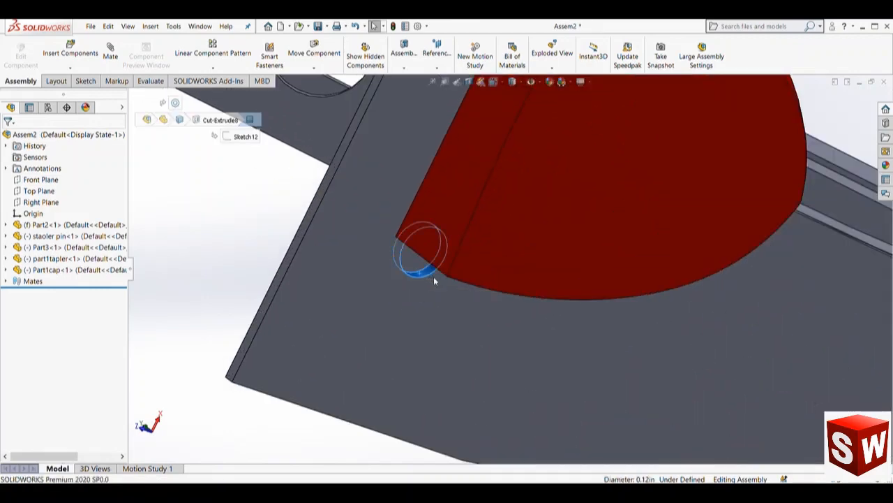
scroll(433, 277, up, 4)
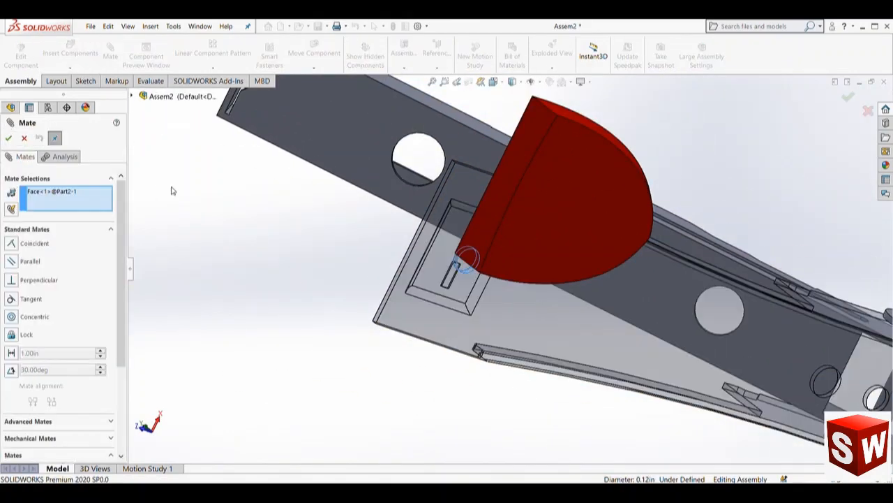
click(521, 203)
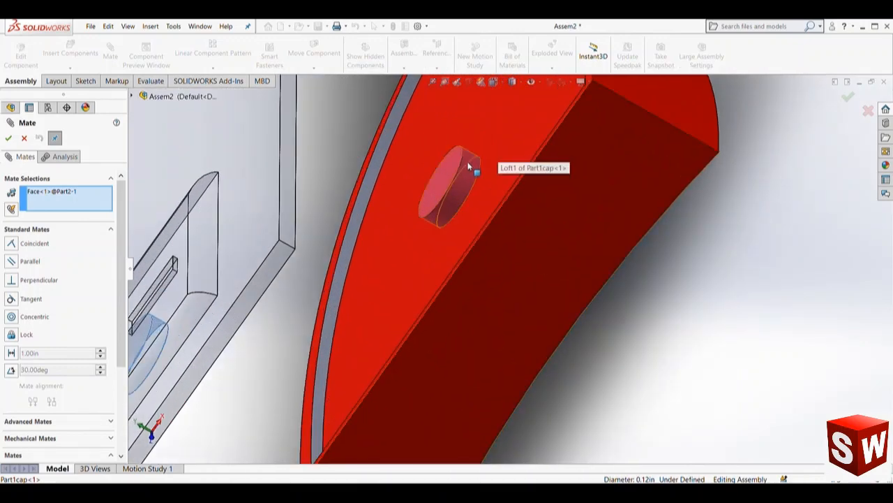
key(Return)
Mate Part1cap's flat end face to the thin end face of Part2 so they line up, and finish mating.
scroll(455, 242, up, 5)
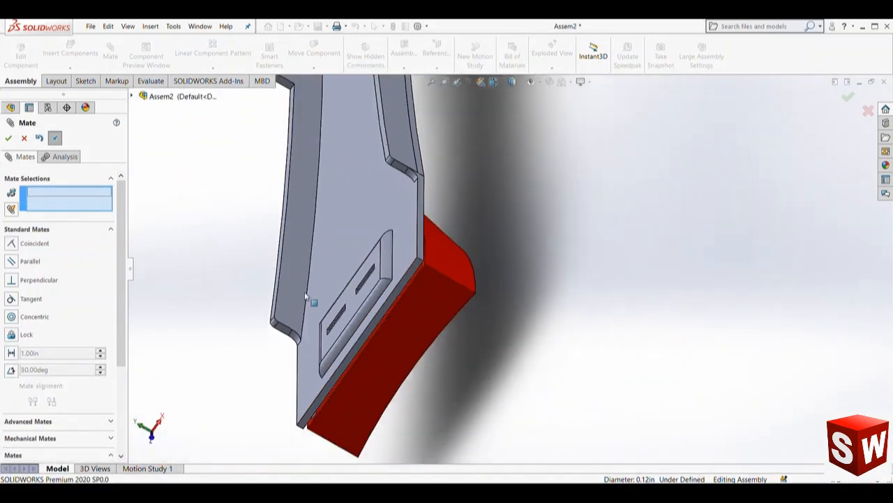
middle_drag(328, 273, 396, 311)
scroll(398, 310, down, 4)
click(414, 285)
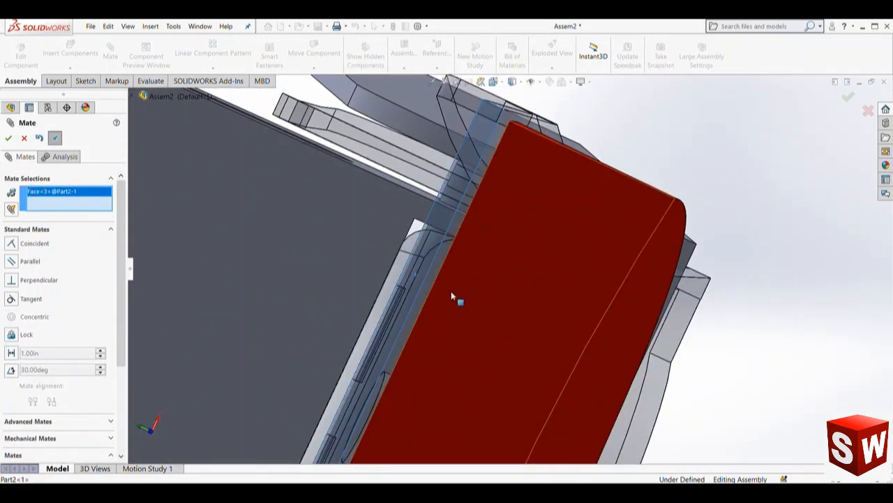
click(465, 305)
click(595, 321)
scroll(539, 324, up, 4)
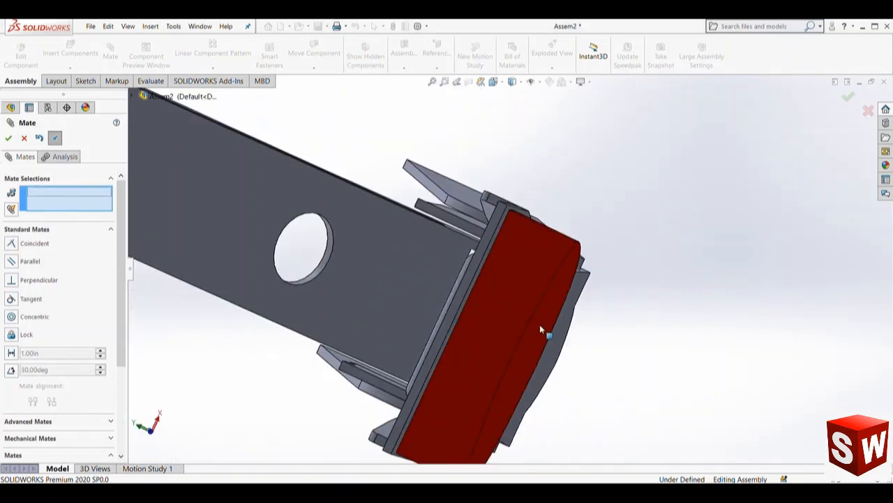
middle_drag(540, 324, 459, 256)
scroll(581, 340, up, 6)
scroll(505, 270, up, 3)
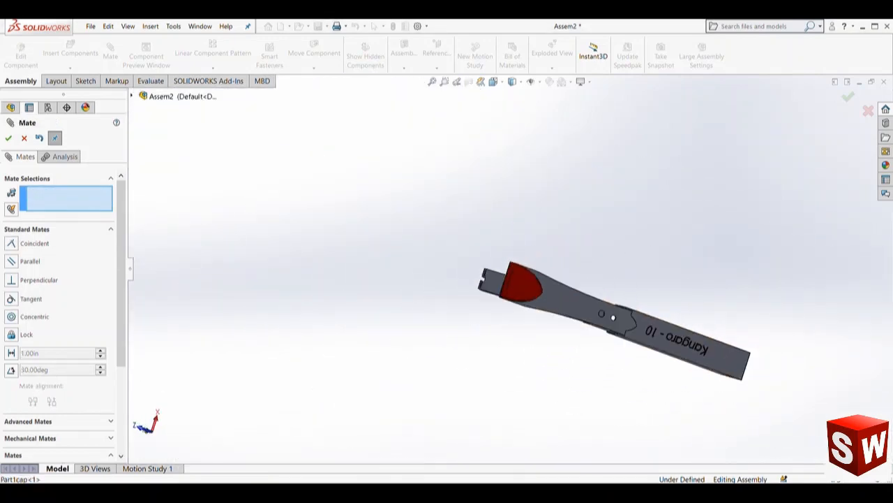
click(8, 138)
Place a copy of Part1cap beyond part1tapler's free end and rotate the copy so its rounded end faces the assembly.
middle_drag(638, 358, 594, 335)
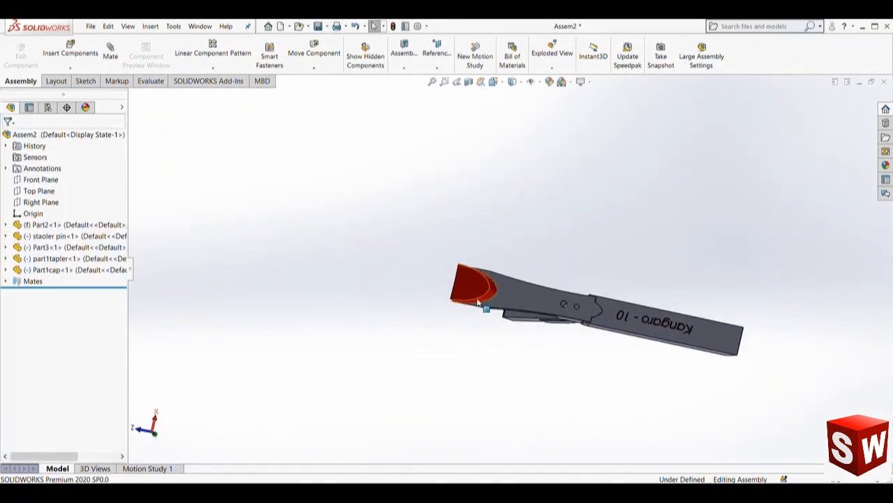
click(473, 283)
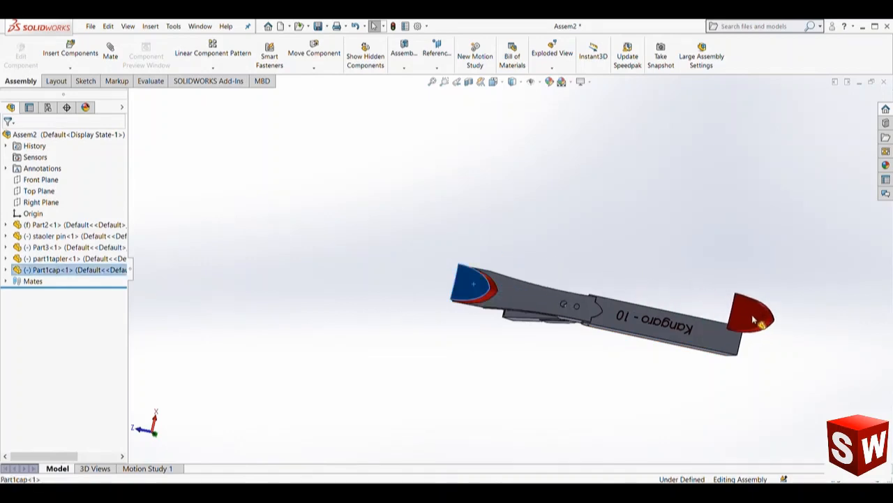
click(333, 106)
scroll(795, 329, down, 4)
drag(713, 305, 590, 324)
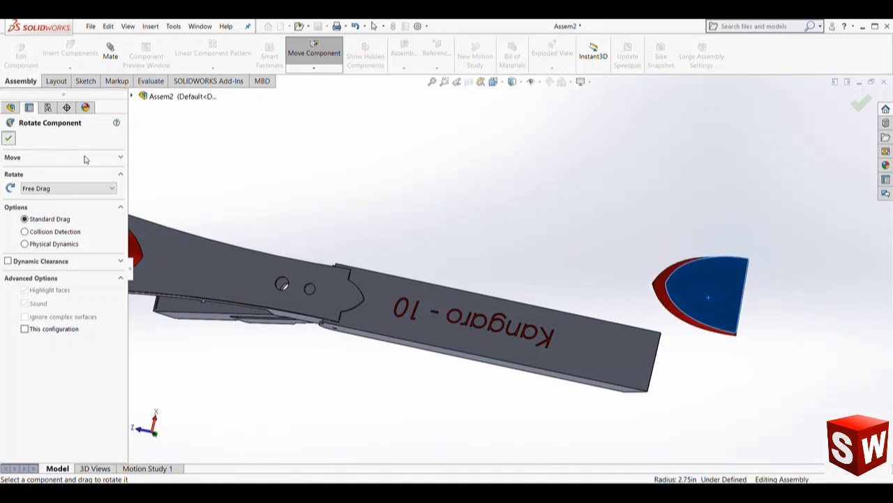
key(Escape)
scroll(547, 291, up, 3)
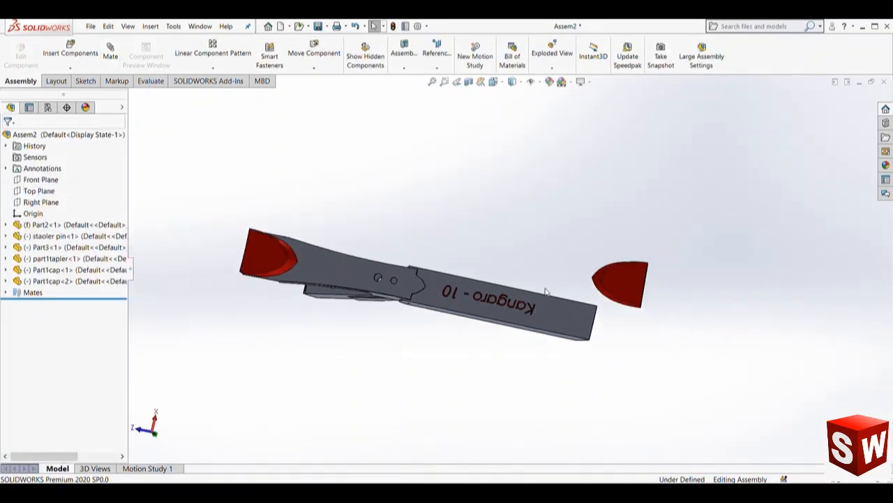
Mate the flat end face of the second Part1cap to the thin end face of part1tapler.
middle_drag(546, 291, 546, 141)
scroll(562, 222, up, 2)
middle_drag(564, 224, 458, 300)
scroll(538, 168, down, 5)
scroll(459, 300, up, 4)
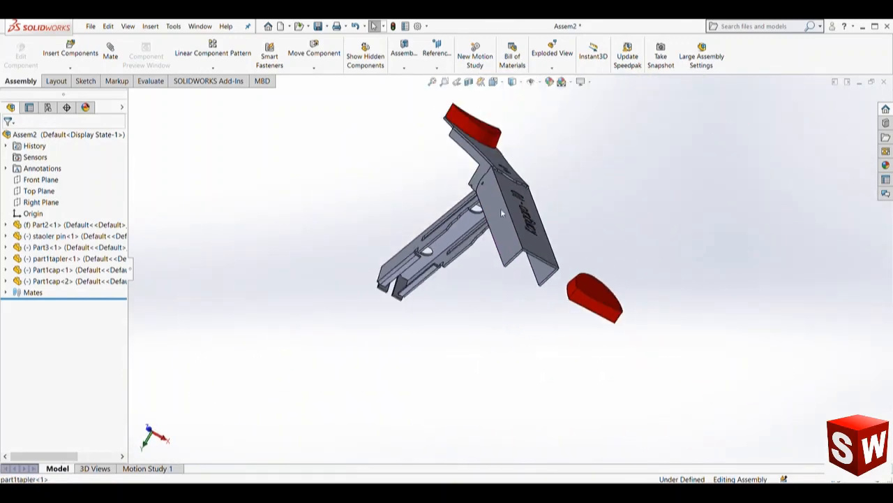
middle_drag(466, 240, 514, 283)
scroll(573, 318, up, 2)
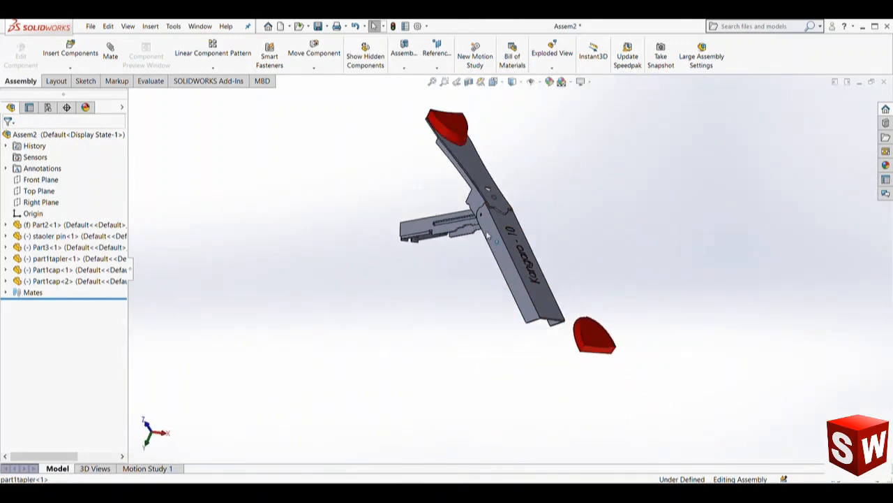
scroll(558, 313, down, 7)
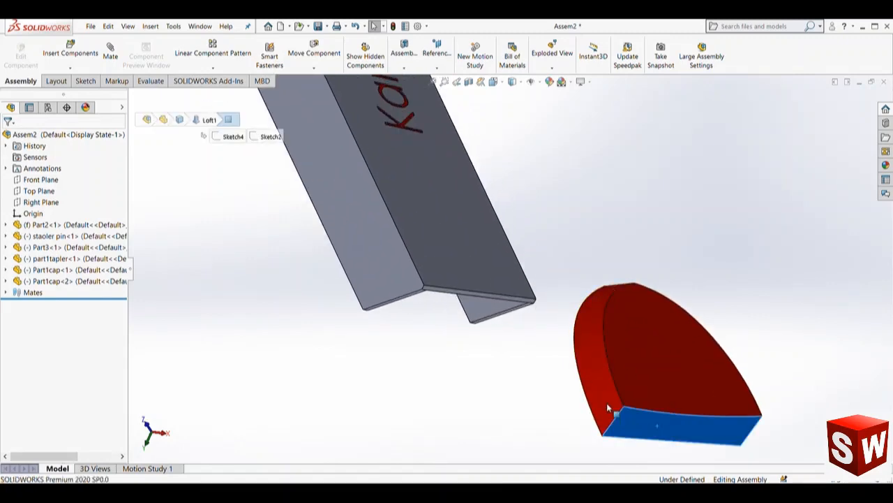
click(606, 408)
scroll(478, 295, down, 5)
ctrl+click(469, 280)
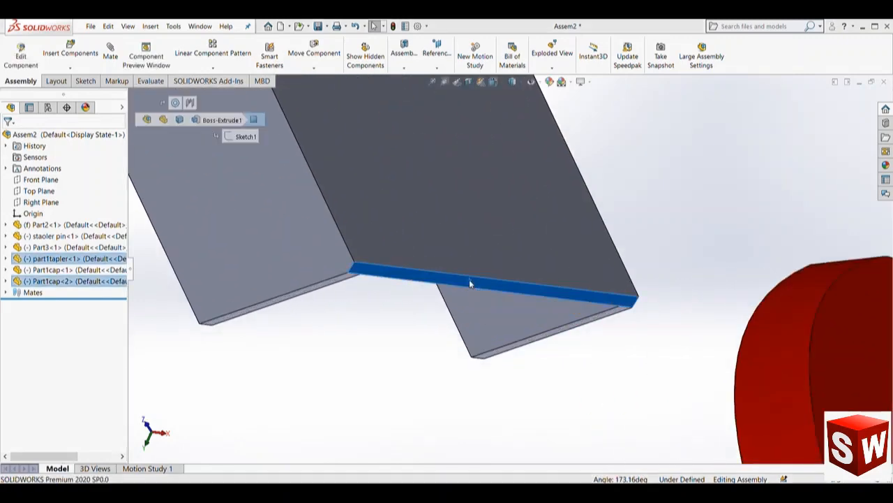
click(499, 279)
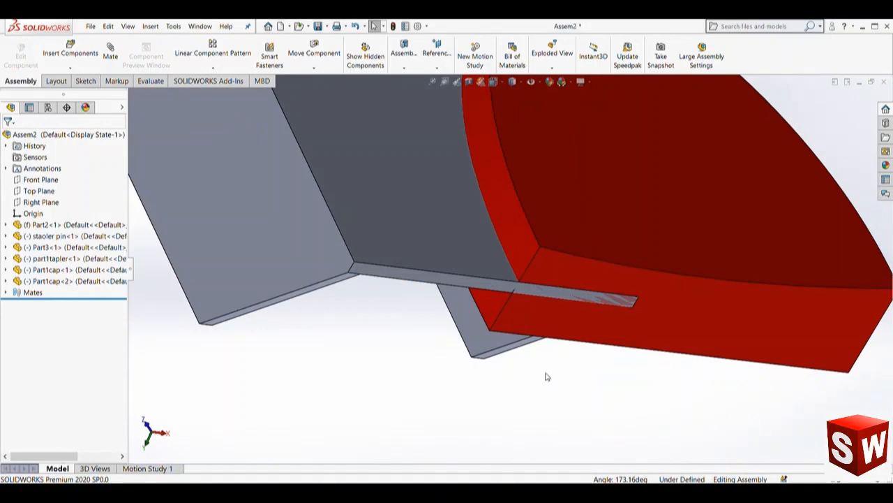
Apply a Coincident mate between part1tapler's outer lettered face and the rim face of the second Part1cap.
middle_drag(542, 334, 550, 189)
scroll(499, 319, down, 3)
click(475, 317)
scroll(478, 279, up, 4)
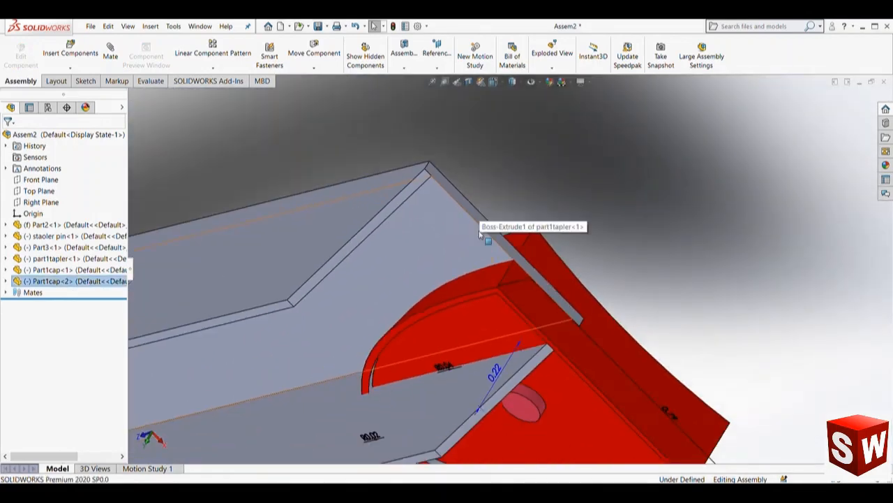
middle_drag(485, 238, 468, 225)
ctrl+click(477, 200)
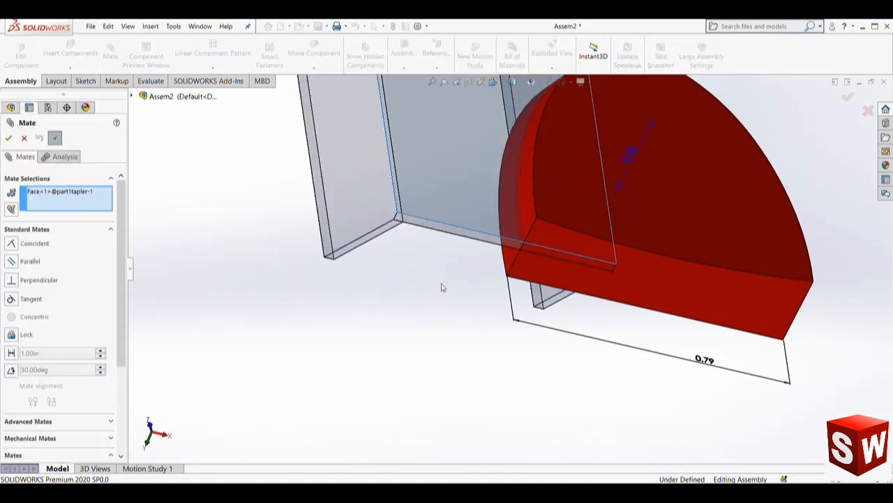
click(114, 209)
click(503, 218)
middle_drag(559, 261, 552, 237)
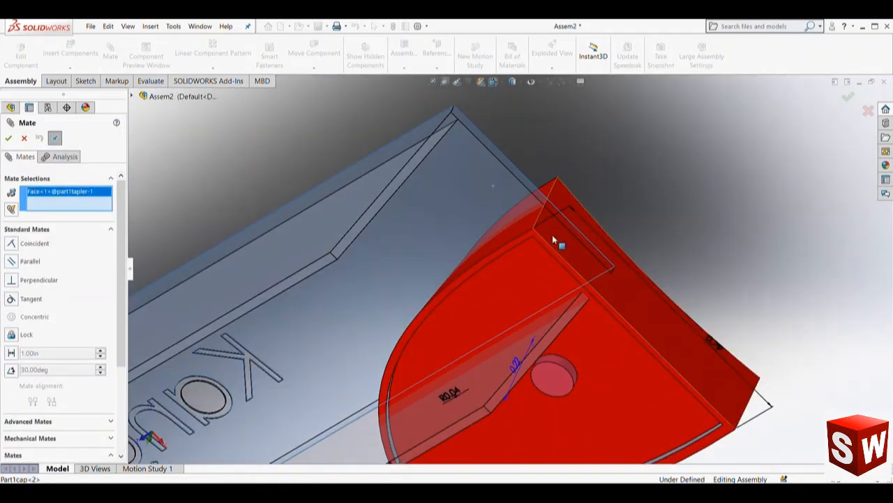
scroll(552, 236, down, 4)
click(505, 236)
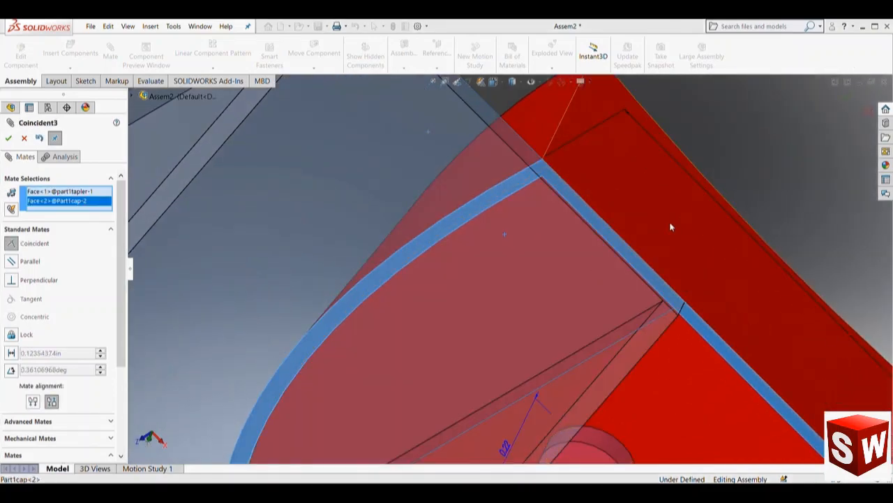
click(672, 227)
Try to slide the second Part1cap across part1tapler's lettered face, and leave the Mate command.
scroll(631, 233, up, 6)
middle_drag(537, 231, 492, 353)
scroll(491, 349, up, 3)
middle_drag(475, 241, 428, 281)
drag(497, 255, 451, 280)
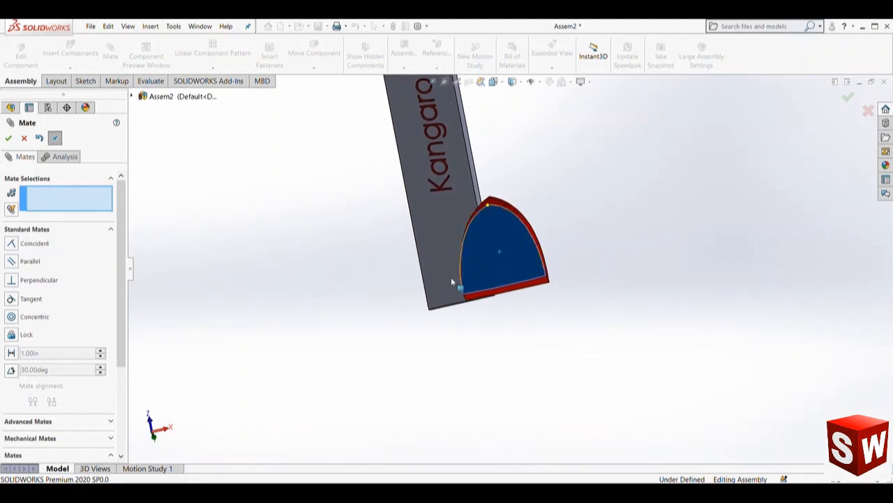
key(Escape)
Mate part1tapler's hinge end against the outer side face of Part2 around the pin hole, and finish mating.
scroll(320, 306, up, 3)
scroll(446, 189, down, 3)
scroll(563, 255, down, 3)
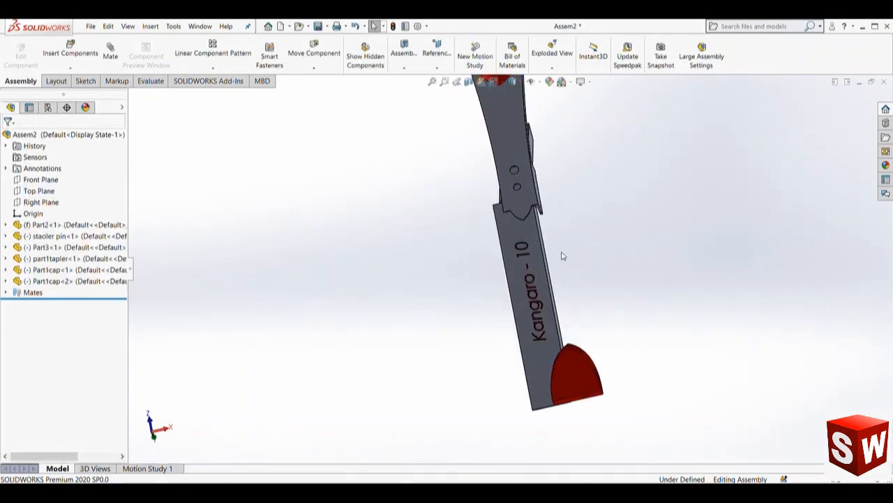
middle_drag(565, 243, 474, 384)
scroll(517, 252, down, 8)
scroll(517, 252, down, 5)
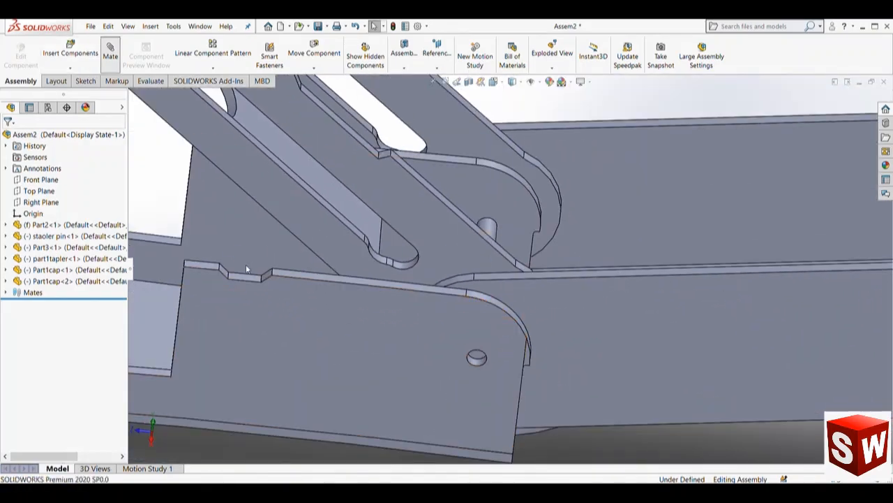
middle_drag(493, 388, 483, 370)
click(483, 370)
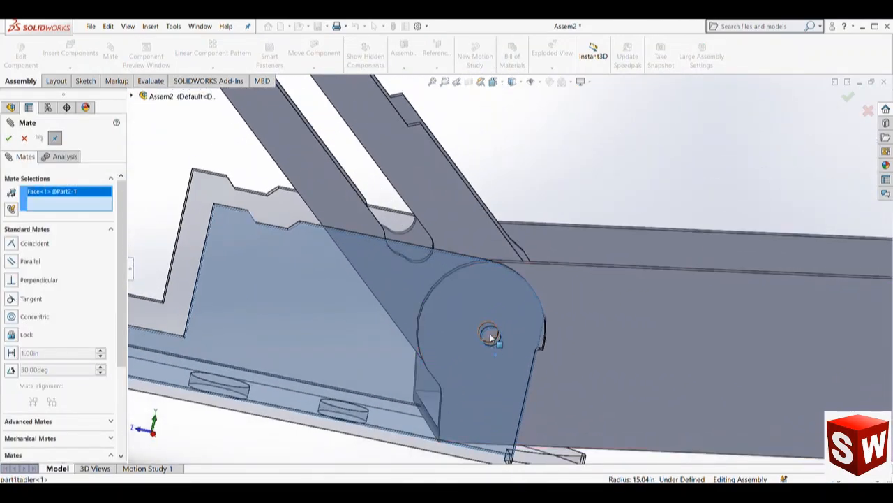
click(491, 337)
click(552, 353)
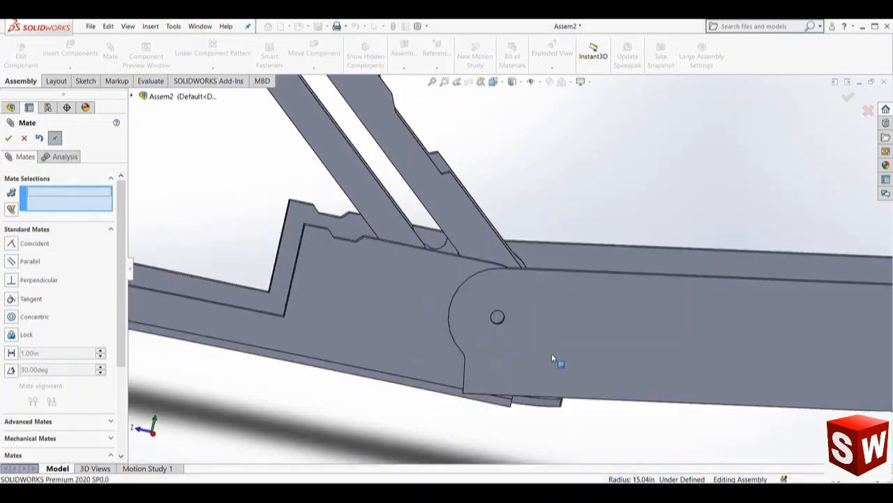
middle_drag(551, 353, 666, 243)
key(f)
click(8, 138)
Slide the second Part1cap sideways along part1tapler's end until it sits centred, and check its position.
scroll(688, 312, down, 5)
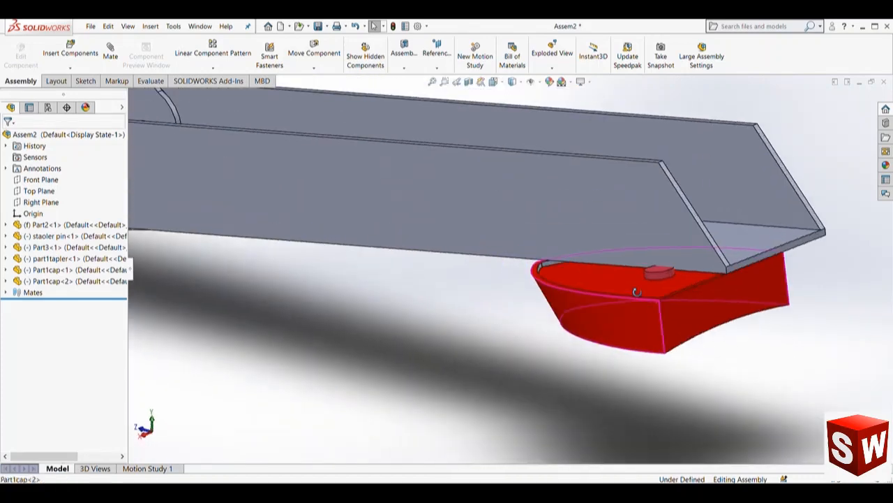
middle_drag(637, 292, 708, 295)
click(752, 290)
drag(798, 266, 807, 264)
middle_drag(754, 401, 641, 229)
scroll(558, 321, up, 4)
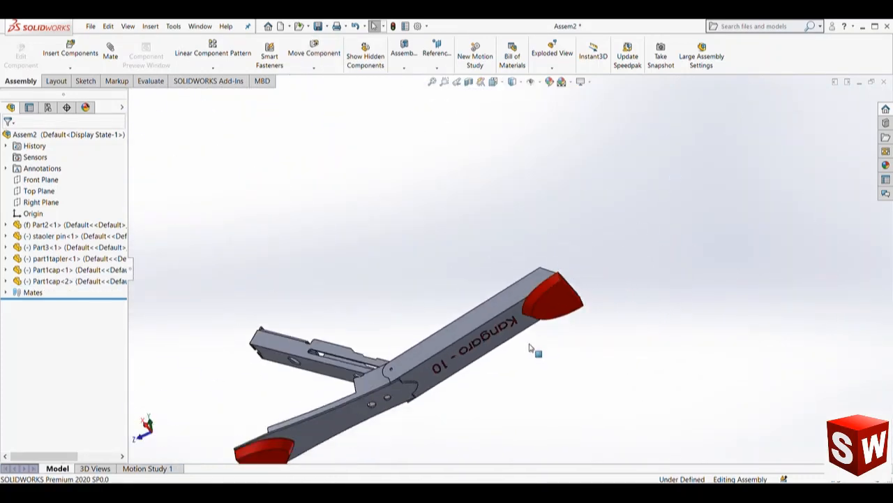
middle_drag(515, 322, 472, 360)
scroll(461, 313, down, 6)
scroll(387, 268, up, 3)
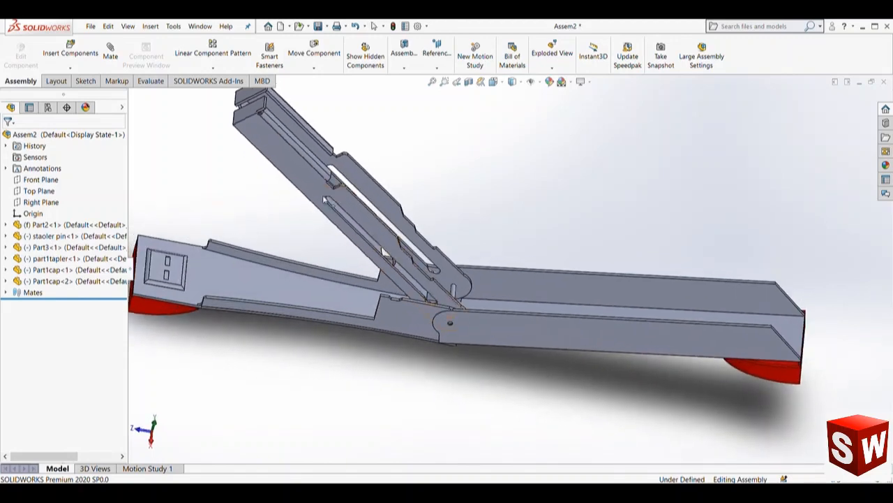
Swing Part3 down towards the base, and insert the Part2 stapler part above part1tapler's channel.
drag(308, 190, 252, 255)
click(474, 208)
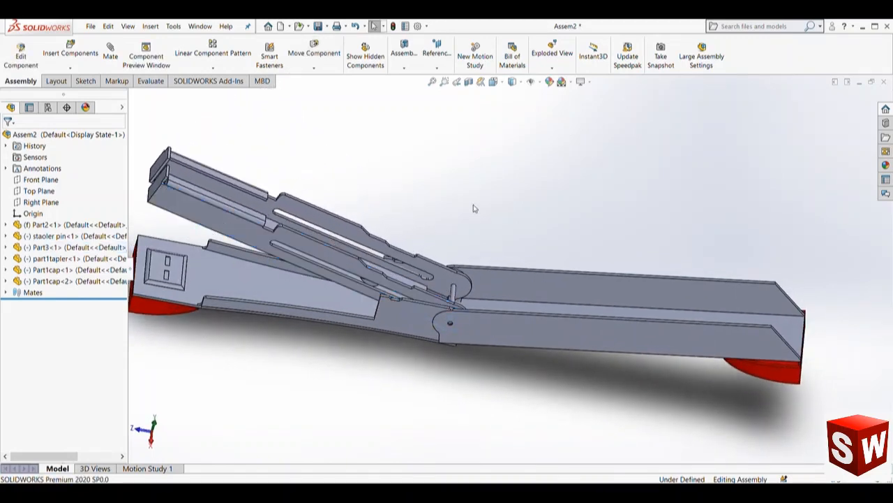
click(71, 50)
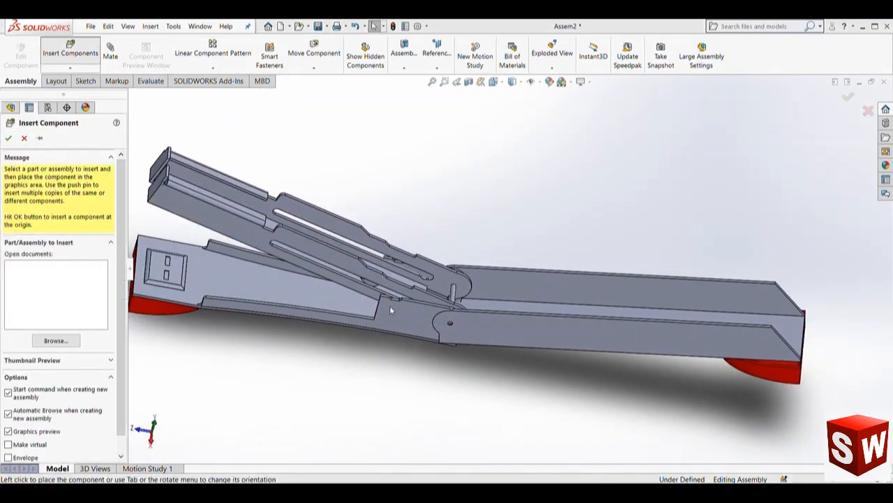
click(548, 336)
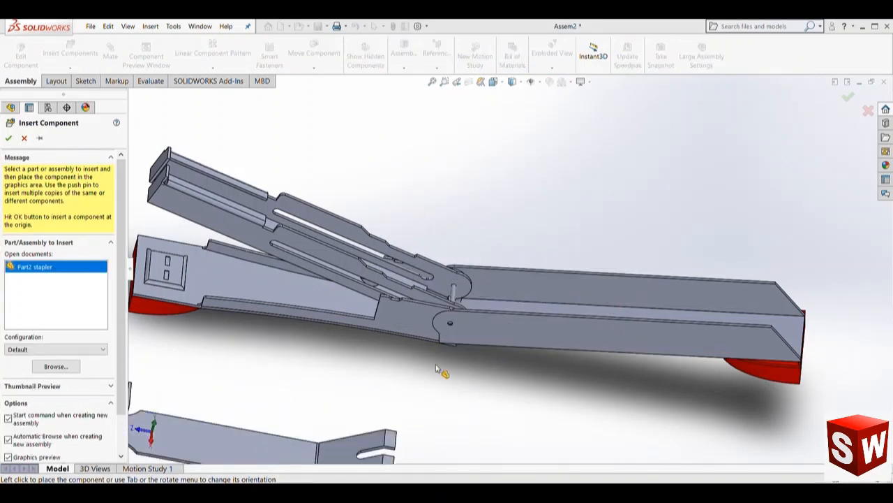
click(556, 299)
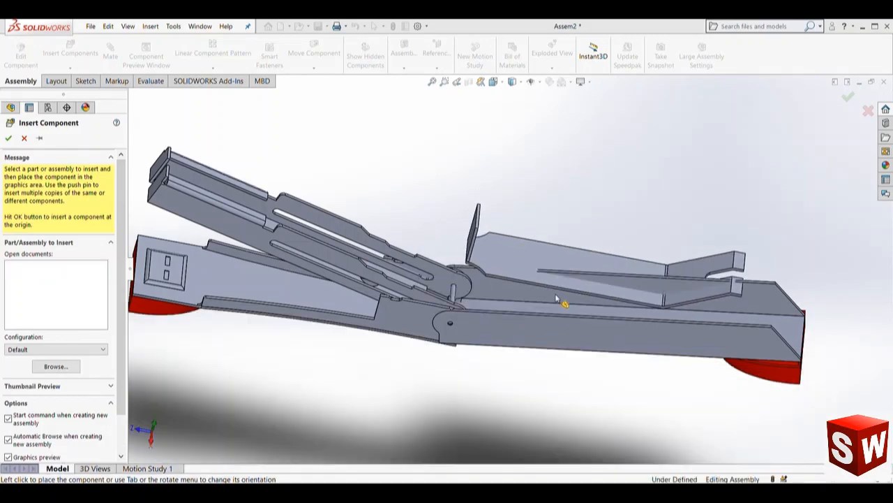
Start an advanced Width mate with Part3's two side faces at the hinge end as the width selections.
scroll(510, 279, down, 6)
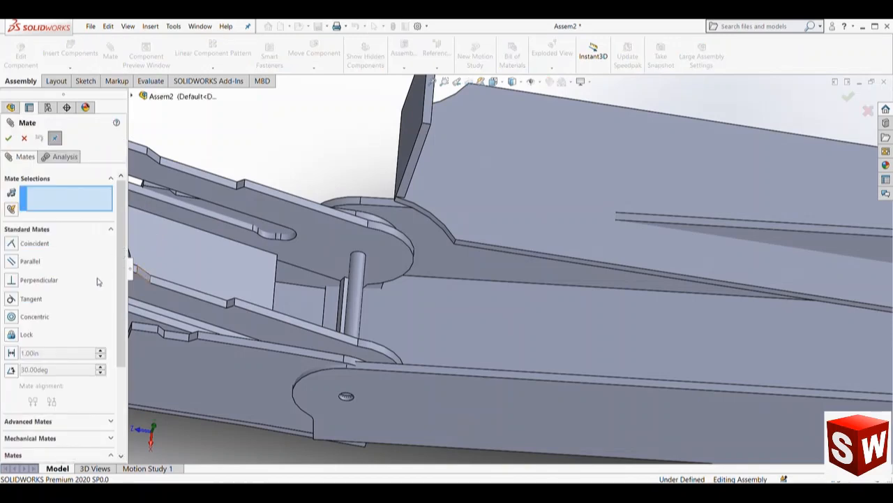
click(64, 426)
click(31, 291)
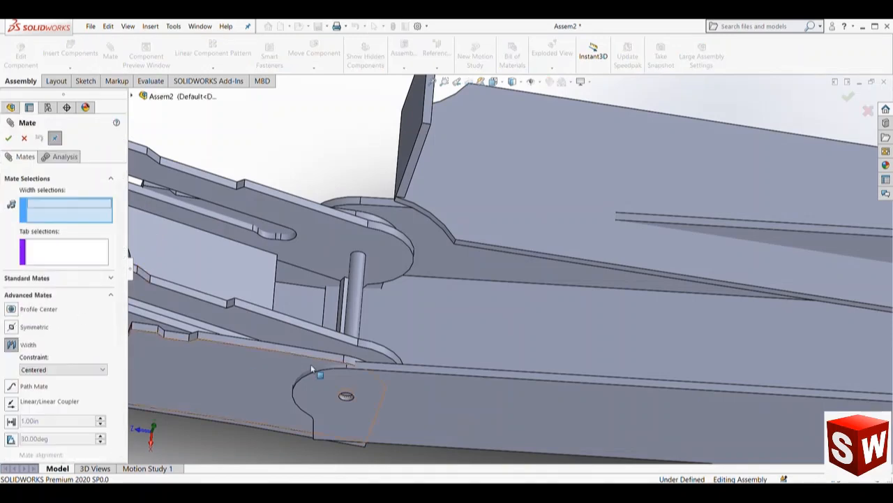
scroll(310, 328, down, 2)
click(347, 174)
middle_drag(347, 175, 395, 318)
click(395, 319)
Use Part2 stapler's two side faces as the tab selections and accept the Width mate with the Centered constraint.
middle_drag(537, 290, 492, 258)
scroll(578, 222, down, 3)
click(572, 232)
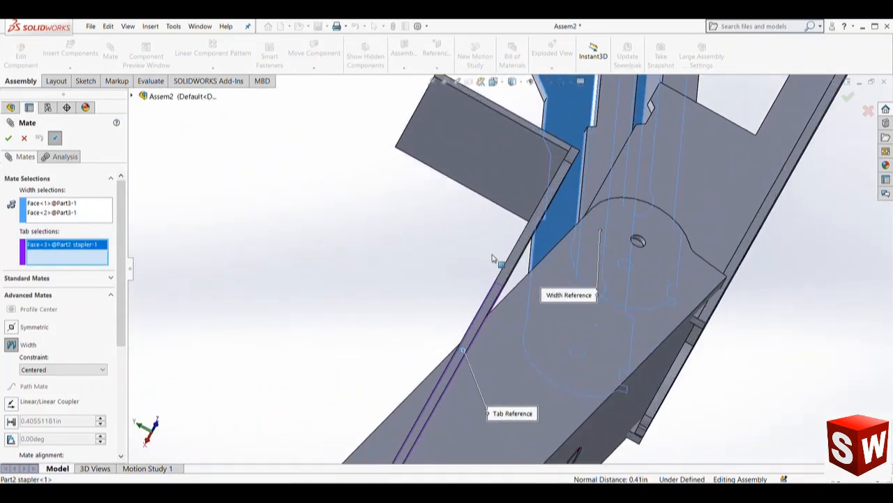
scroll(409, 323, up, 5)
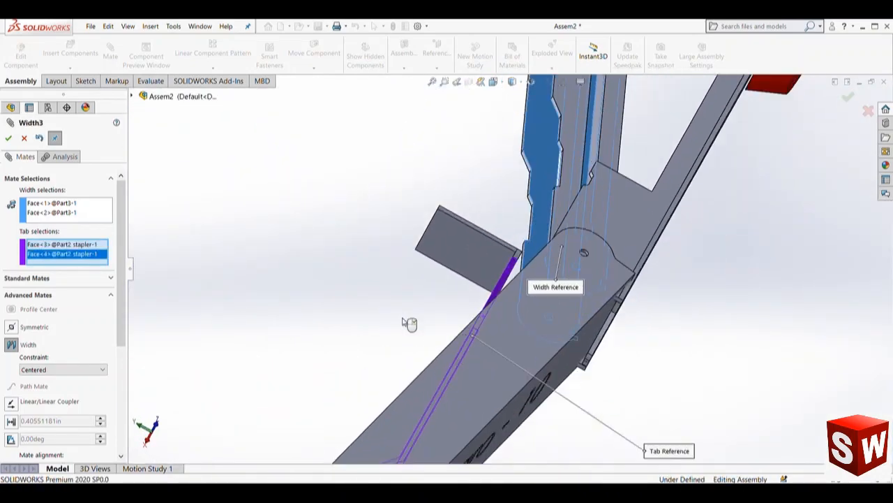
middle_drag(445, 294, 527, 295)
scroll(502, 293, down, 3)
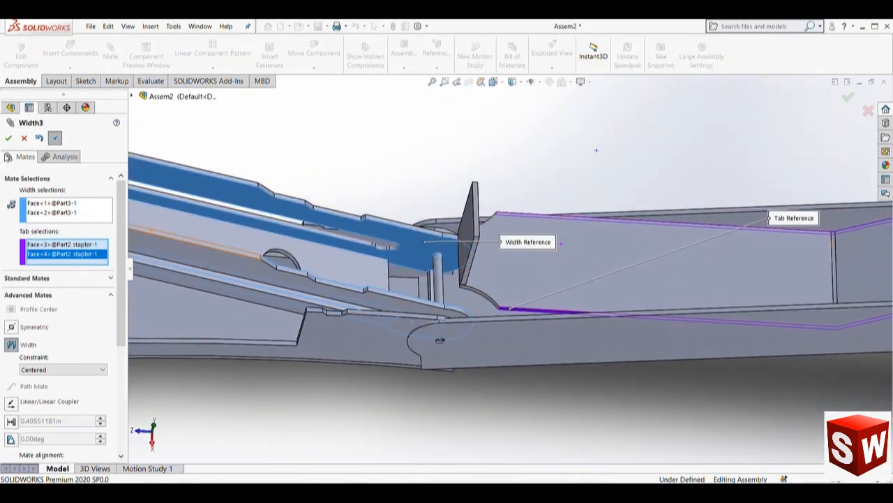
click(9, 139)
Apply a Coincident mate between Part2 stapler's underside face and part1tapler's channel floor.
scroll(520, 279, up, 4)
middle_drag(487, 270, 517, 195)
scroll(498, 283, down, 8)
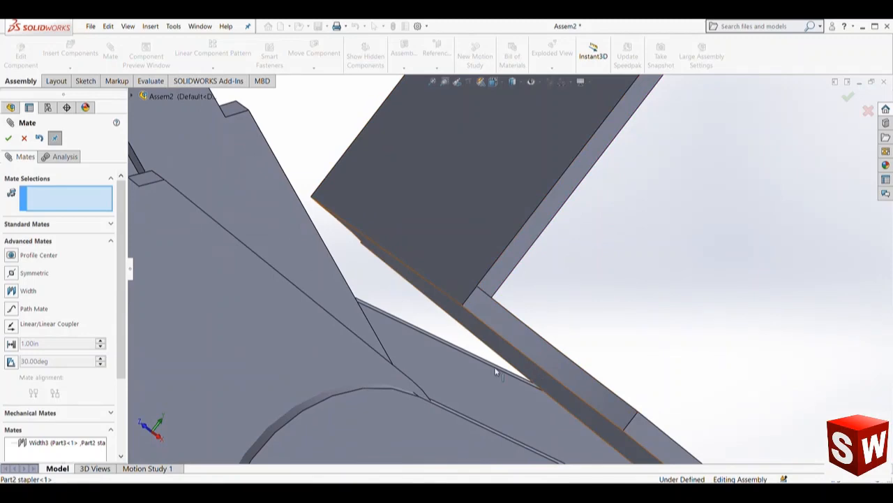
click(28, 224)
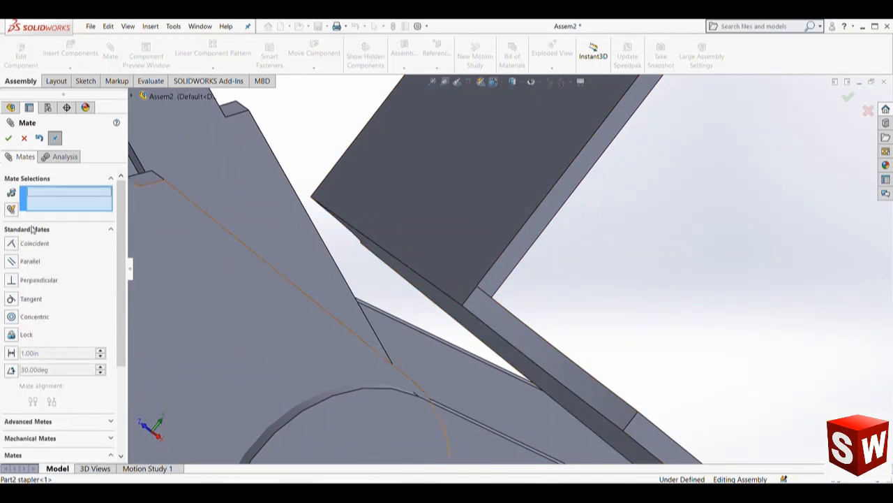
click(518, 381)
scroll(503, 351, up, 8)
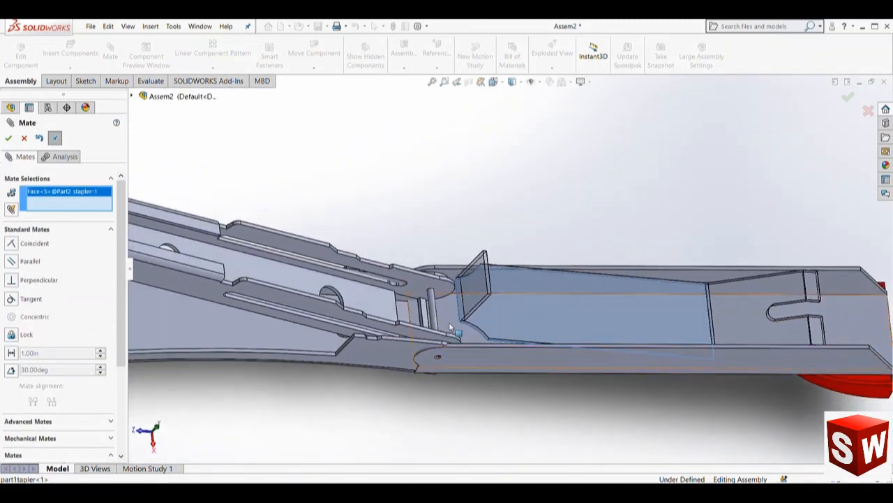
click(449, 322)
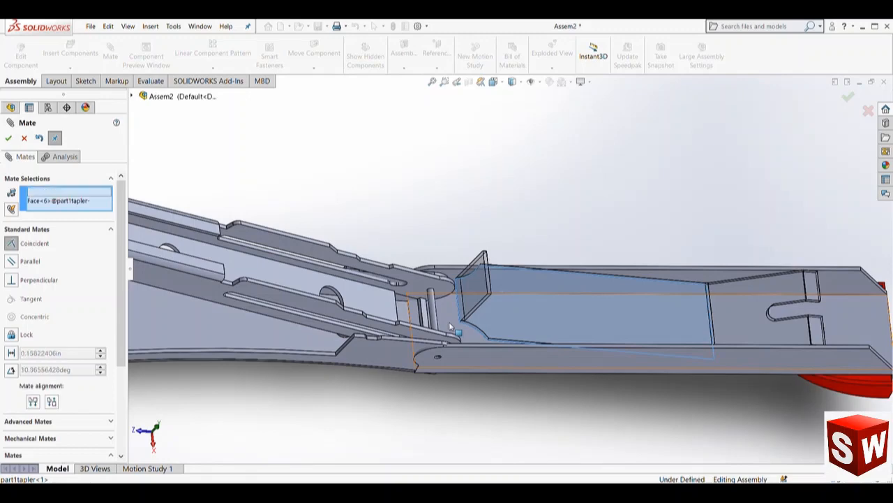
click(385, 384)
Slide Part2 stapler along part1tapler's channel near the hinge pin, check its position, and leave the Mate command.
scroll(523, 398, up, 5)
middle_drag(518, 351, 540, 270)
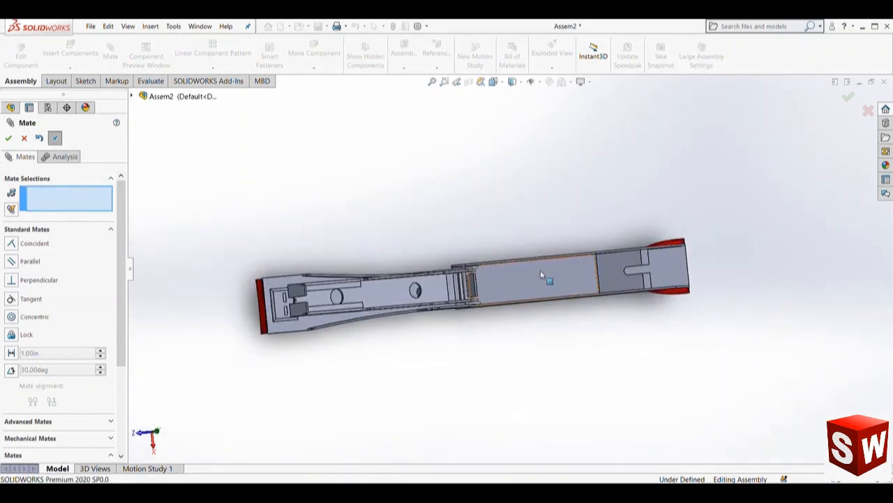
scroll(513, 279, down, 3)
middle_drag(469, 290, 513, 275)
drag(513, 274, 524, 273)
scroll(447, 372, up, 4)
middle_drag(438, 356, 419, 287)
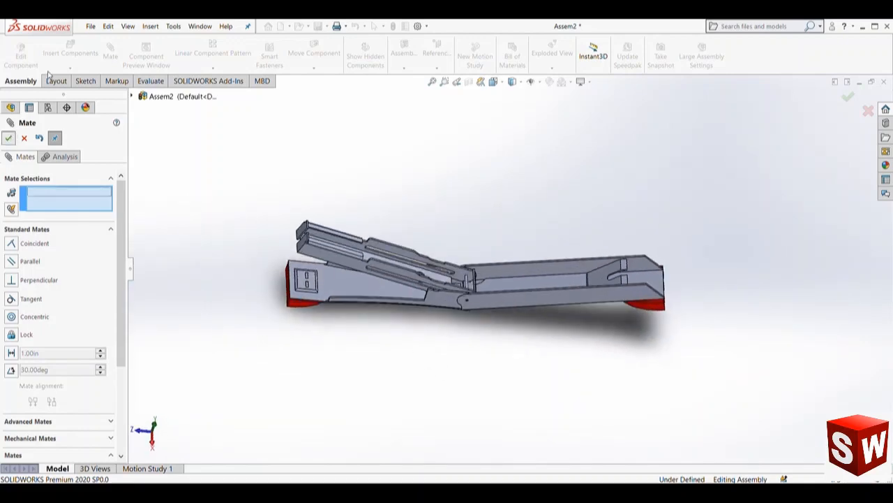
key(Escape)
Insert the pin holder part, rotated to lie lengthwise with Part3, and place it above Part3.
click(70, 53)
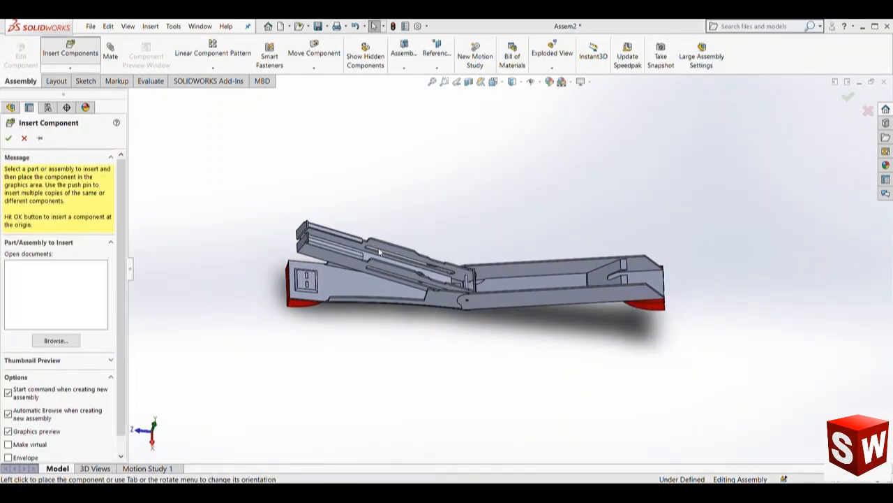
scroll(406, 338, down, 2)
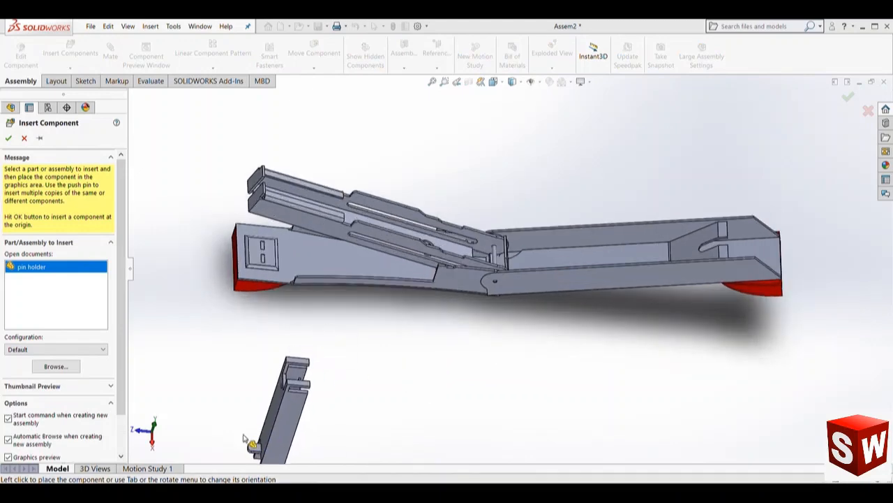
key(Tab)
key(Tab)
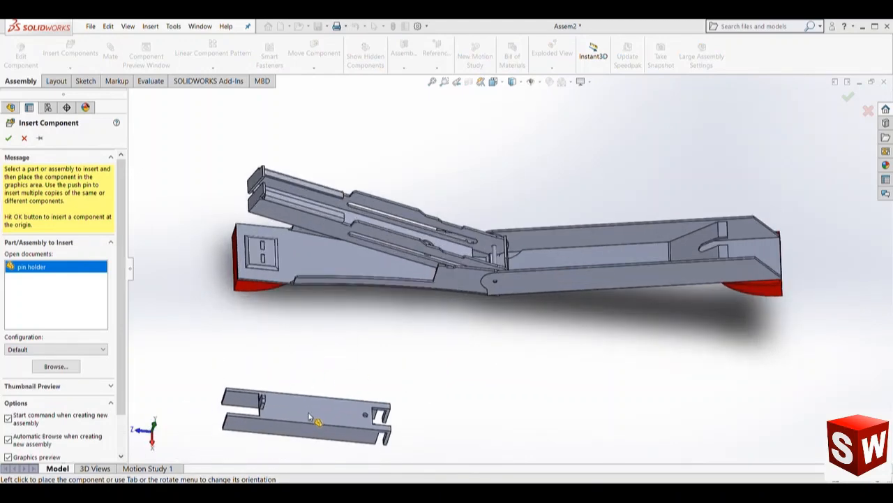
scroll(423, 250, down, 4)
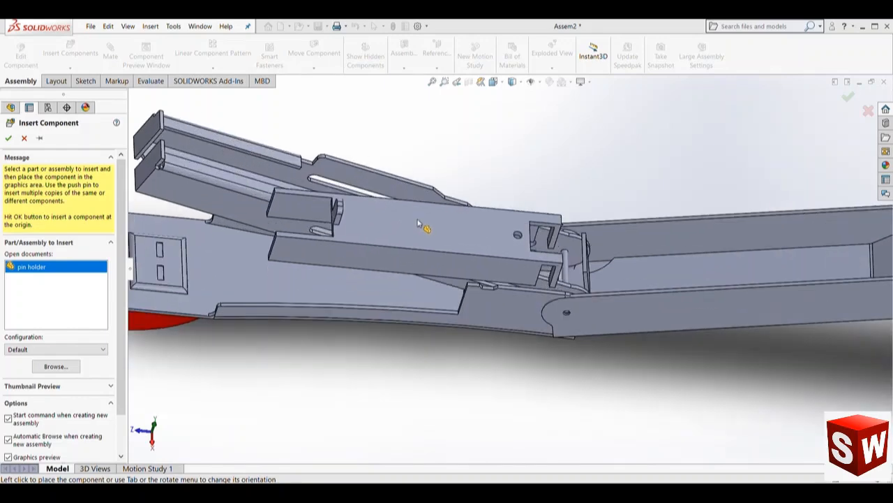
click(434, 172)
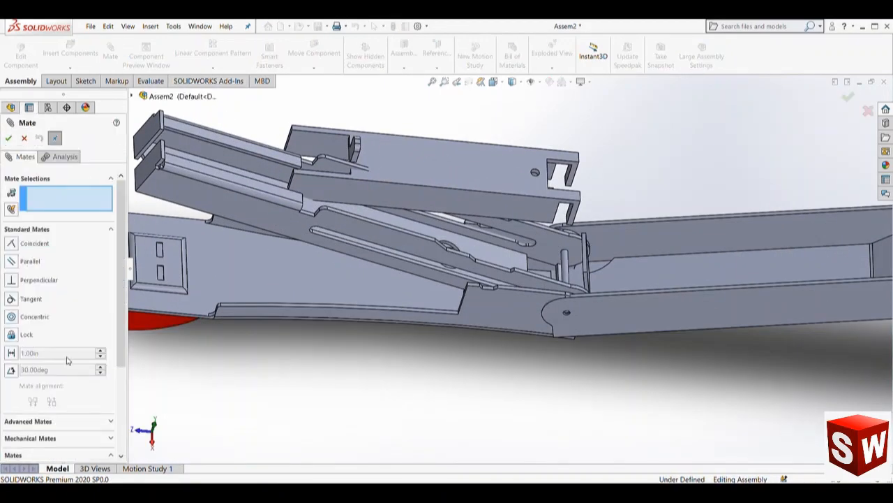
Start an advanced Width mate with the pin holder's two outer side faces as the width selections.
click(92, 423)
click(47, 294)
scroll(498, 211, down, 2)
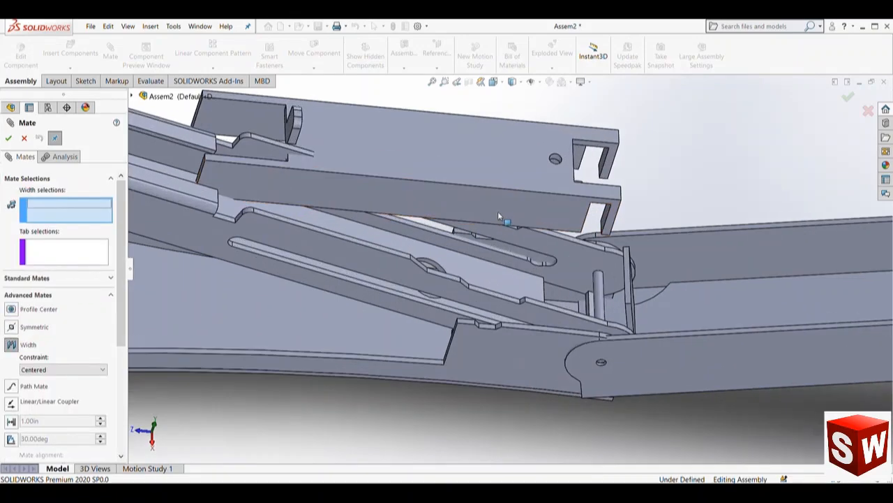
click(502, 206)
scroll(502, 205, up, 4)
middle_drag(503, 207, 515, 247)
scroll(514, 247, down, 3)
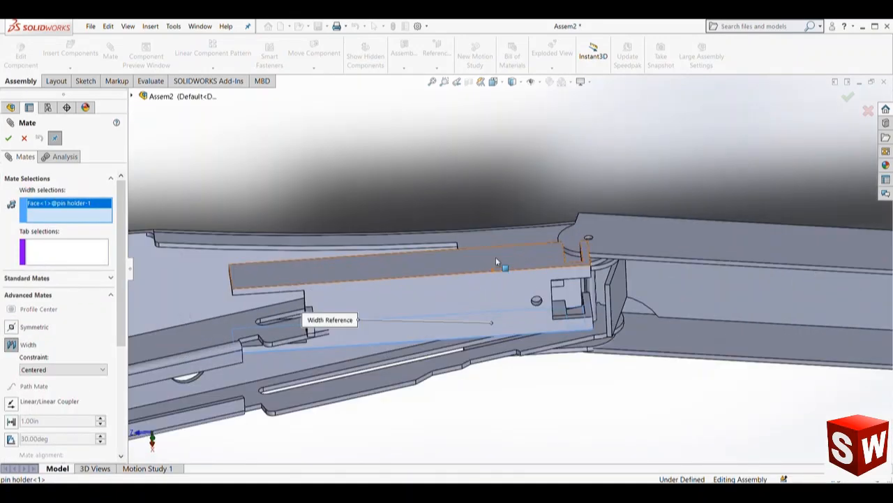
click(497, 257)
Use Part3's two side faces as the tab selections and accept the centered Width mate for the pin holder.
scroll(571, 266, down, 3)
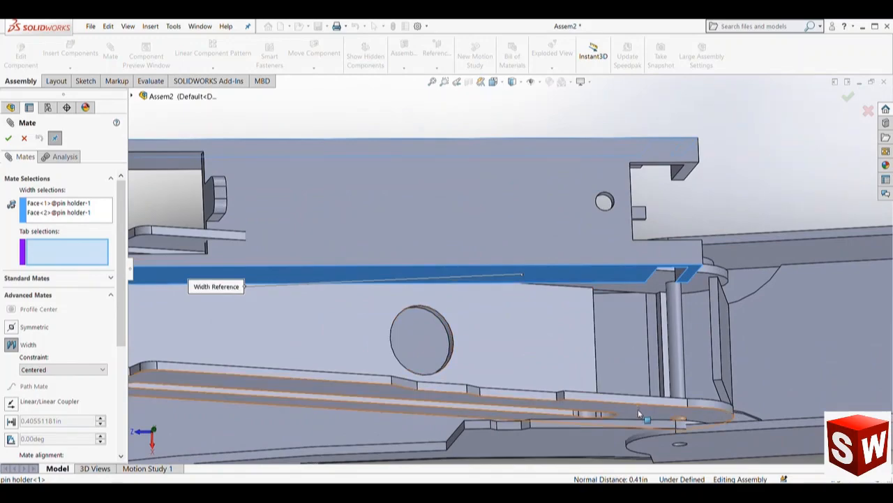
click(648, 312)
scroll(647, 311, up, 3)
middle_drag(565, 230, 552, 279)
click(242, 281)
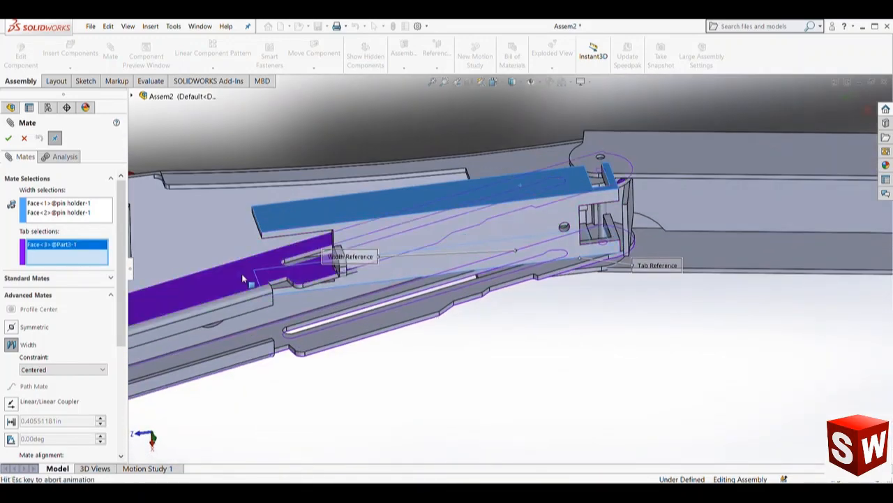
click(8, 139)
Switch to the standard mates and select the narrow lower face of the pin holder's side wall.
middle_drag(426, 314, 448, 147)
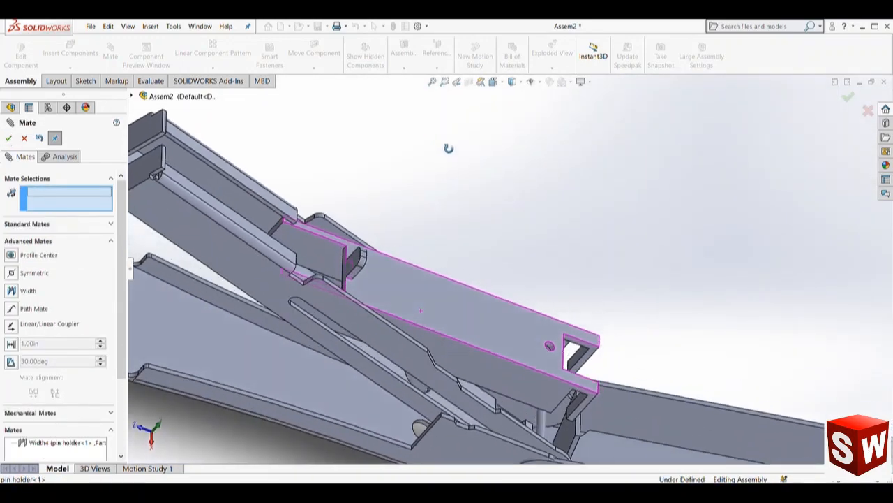
scroll(553, 409, down, 3)
scroll(553, 410, up, 3)
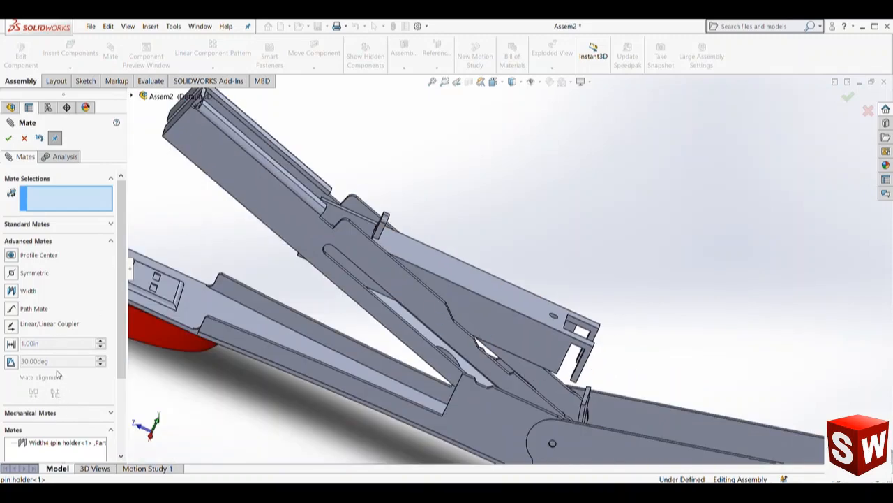
scroll(60, 370, down, 3)
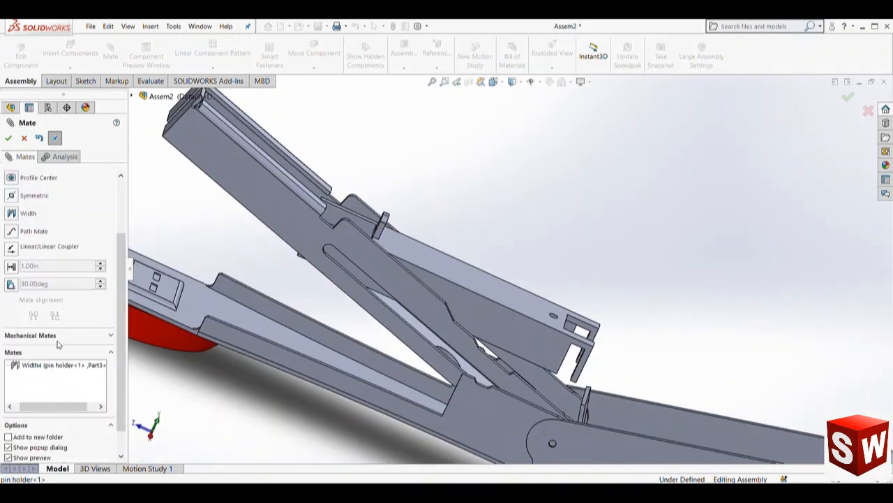
scroll(49, 314, up, 3)
click(45, 226)
scroll(547, 357, down, 3)
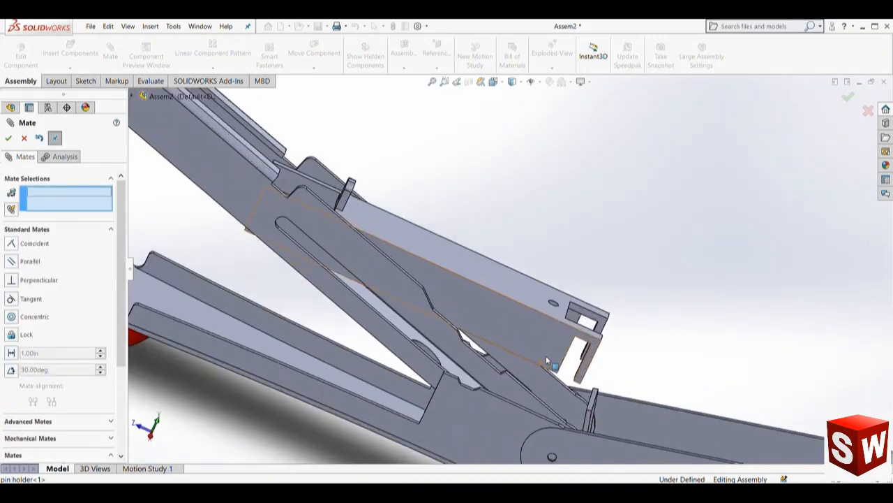
middle_drag(547, 357, 537, 293)
scroll(535, 356, down, 2)
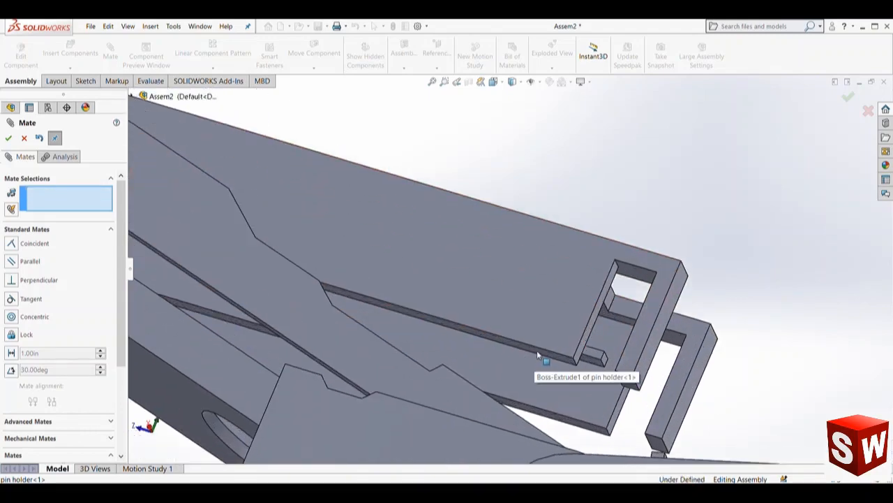
click(536, 350)
Apply a Coincident mate from the pin holder's lower face to Part3's inner floor face, check the fit, and finish mating.
middle_drag(537, 350, 558, 405)
scroll(493, 301, down, 4)
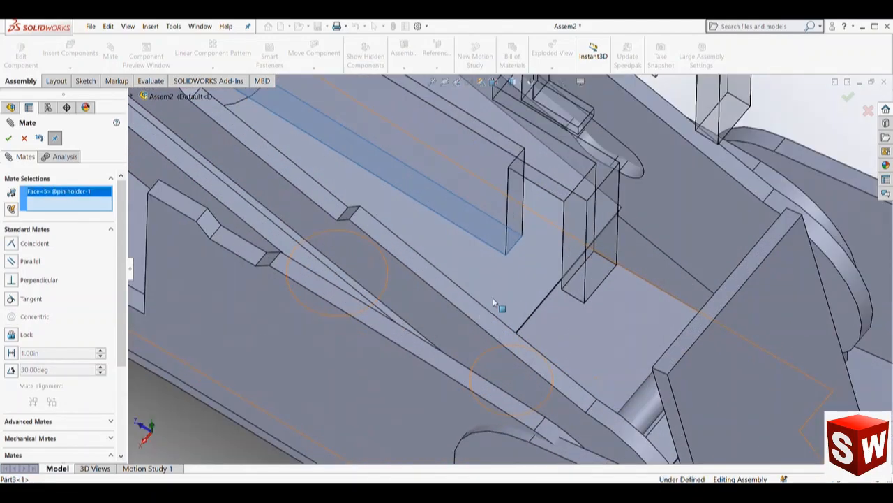
click(494, 299)
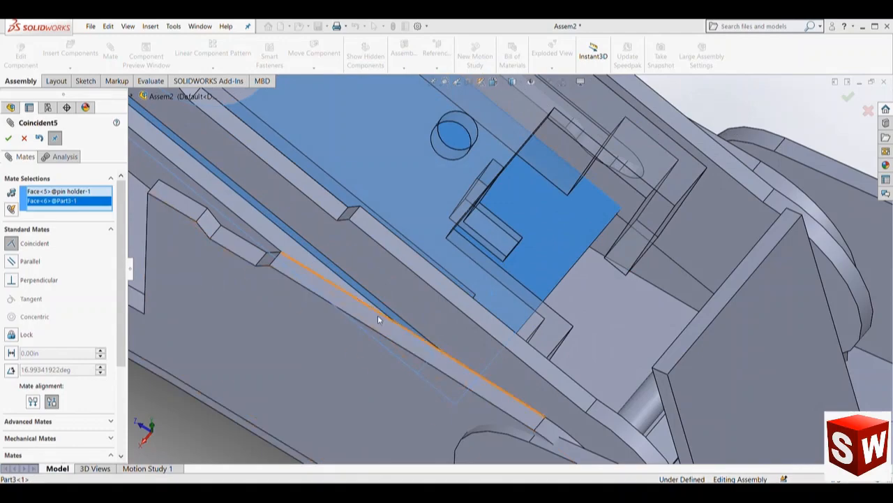
click(512, 327)
scroll(511, 321, up, 8)
middle_drag(497, 317, 427, 333)
scroll(462, 286, down, 6)
scroll(451, 286, up, 4)
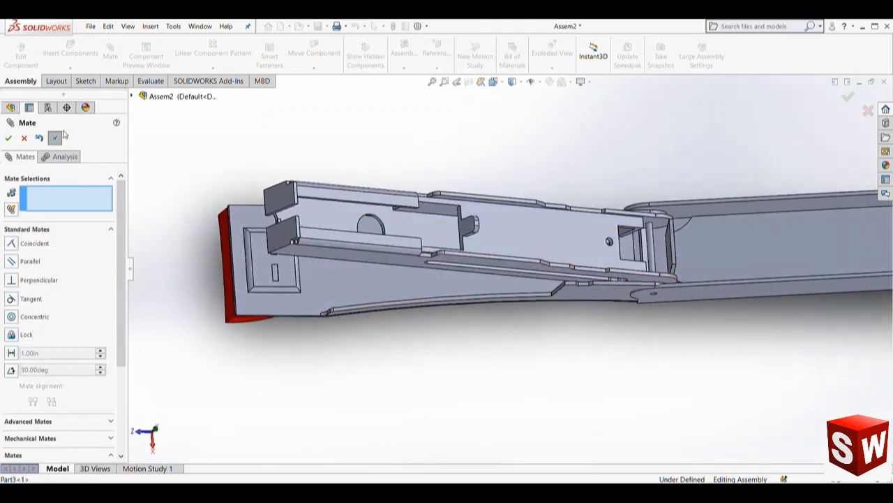
click(25, 138)
Insert the pin part (the staple strip) and place it over the front end of Part3.
click(71, 53)
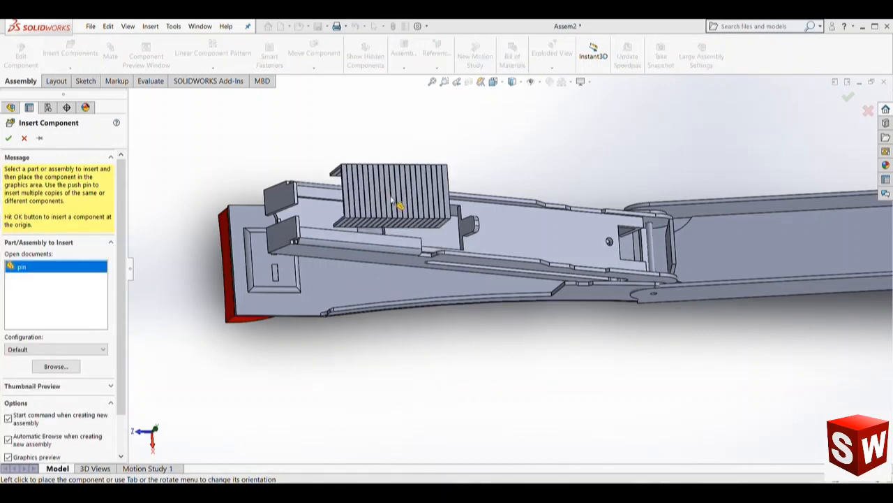
click(381, 215)
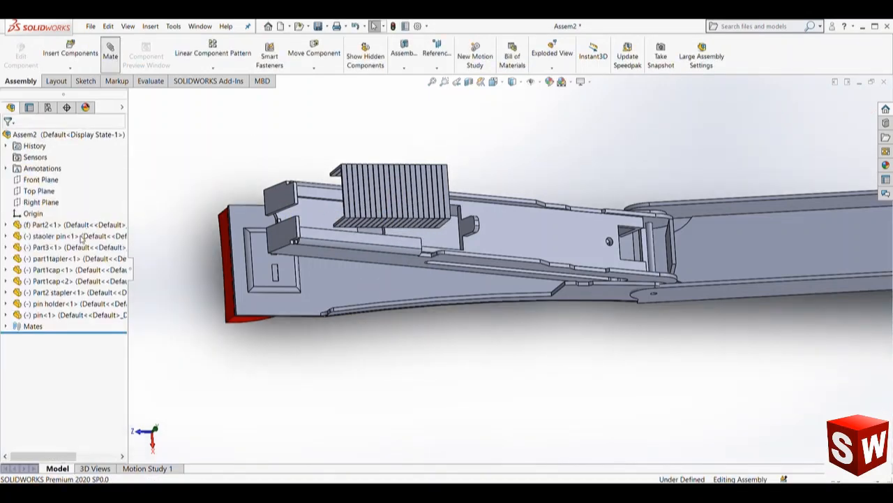
Start an advanced Width mate with the outer faces of the staple strip's two legs as the width selections.
scroll(54, 335, down, 3)
click(28, 286)
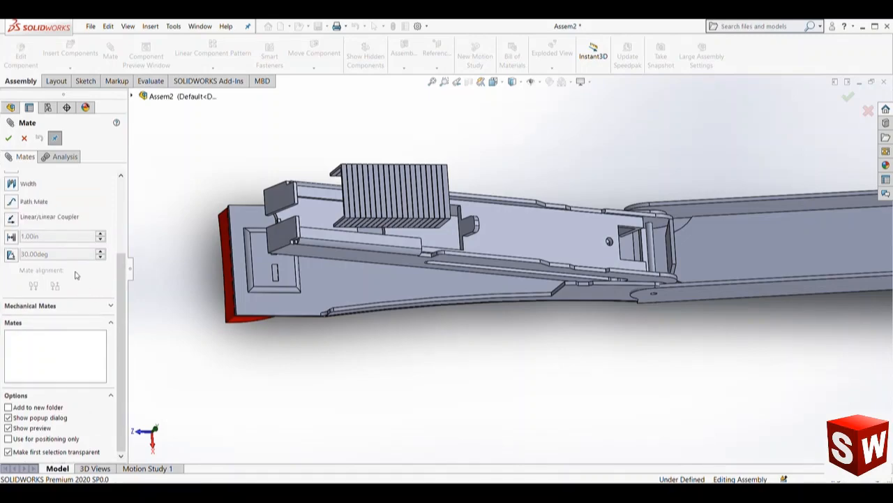
scroll(27, 287, up, 3)
click(27, 289)
scroll(373, 225, down, 5)
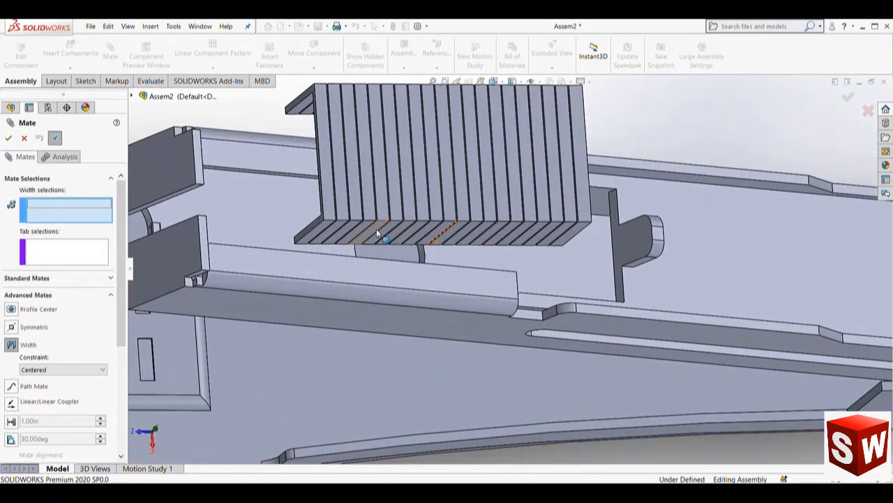
click(377, 229)
scroll(381, 227, up, 4)
mouse_move(411, 213)
middle_down()
mouse_move(449, 263)
mouse_move(416, 227)
middle_up()
scroll(440, 195, down, 3)
click(429, 204)
Use Part3's two outer side faces as the tab selections and accept the centered Width mate for the staple strip.
scroll(451, 274, up, 4)
scroll(415, 251, down, 3)
click(412, 280)
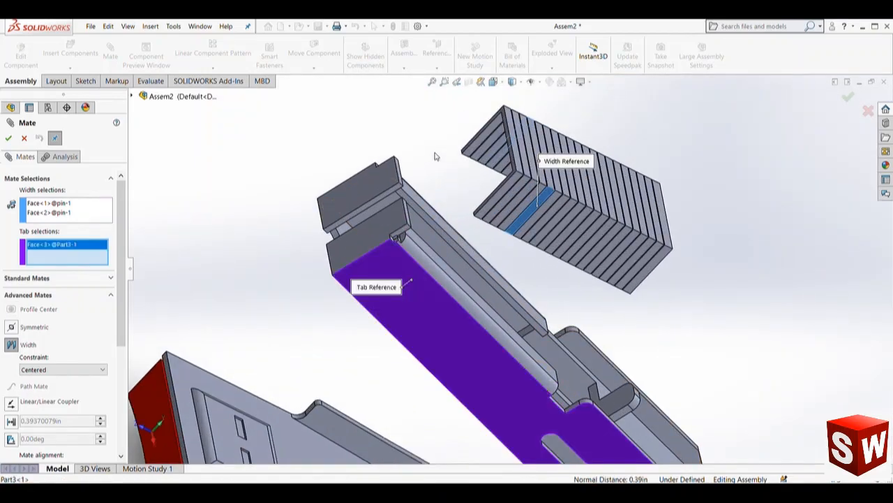
middle_drag(434, 157, 470, 343)
scroll(438, 281, up, 5)
scroll(471, 344, down, 5)
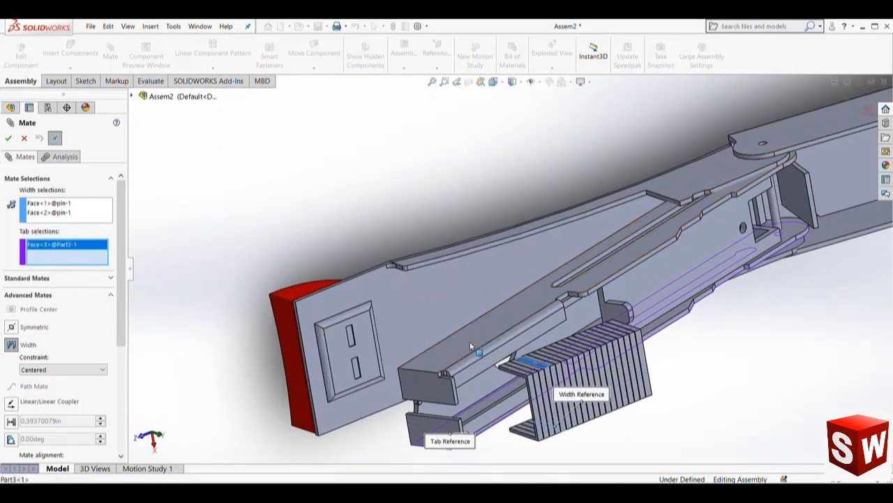
click(470, 341)
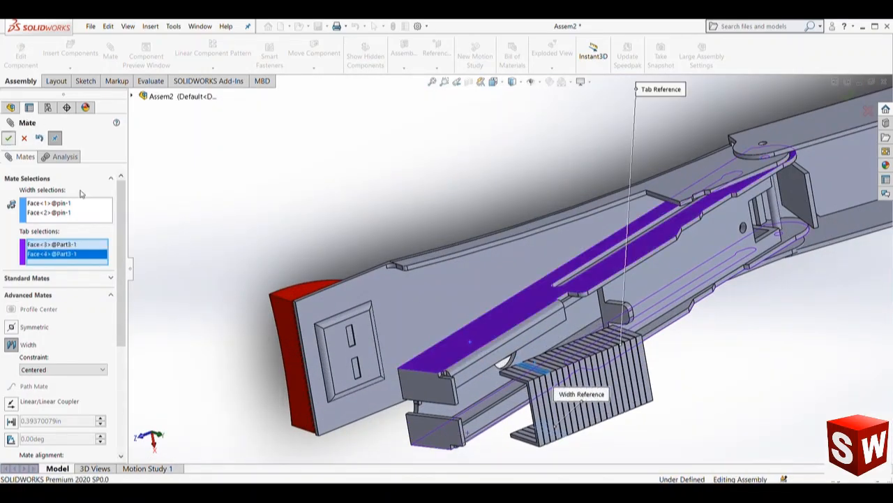
Select the small end face of a staple leg and Part3's inner floor face as the next mate selections.
middle_drag(520, 363, 572, 289)
scroll(449, 372, down, 6)
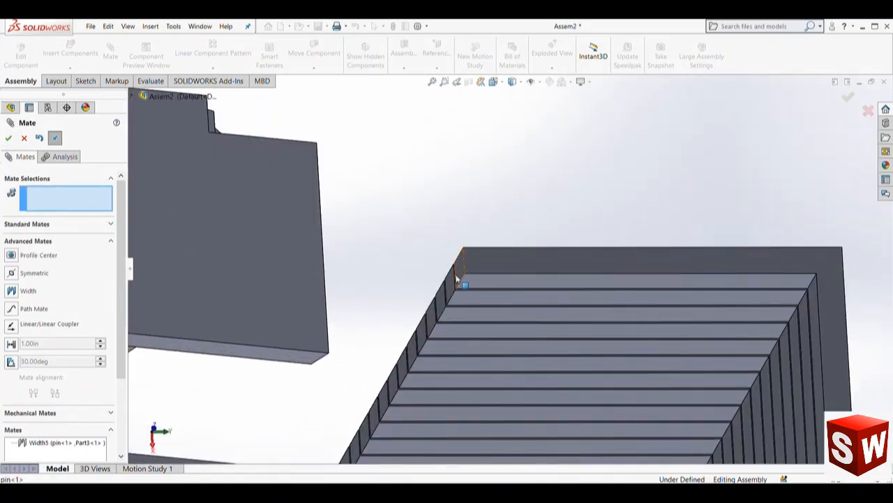
click(456, 279)
scroll(454, 324, up, 6)
middle_drag(413, 293, 432, 289)
click(464, 294)
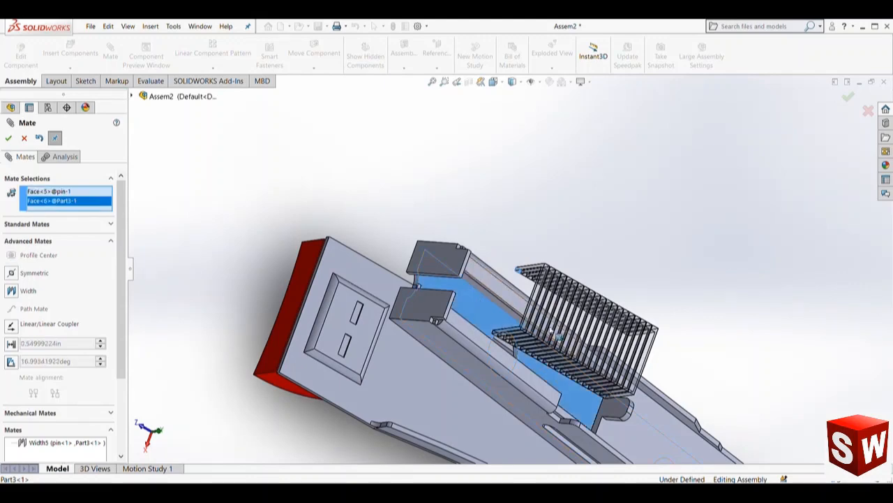
Apply a standard Coincident mate between the staple leg's end face and Part3's inner floor, check the fit, and finish mating.
scroll(66, 421, down, 3)
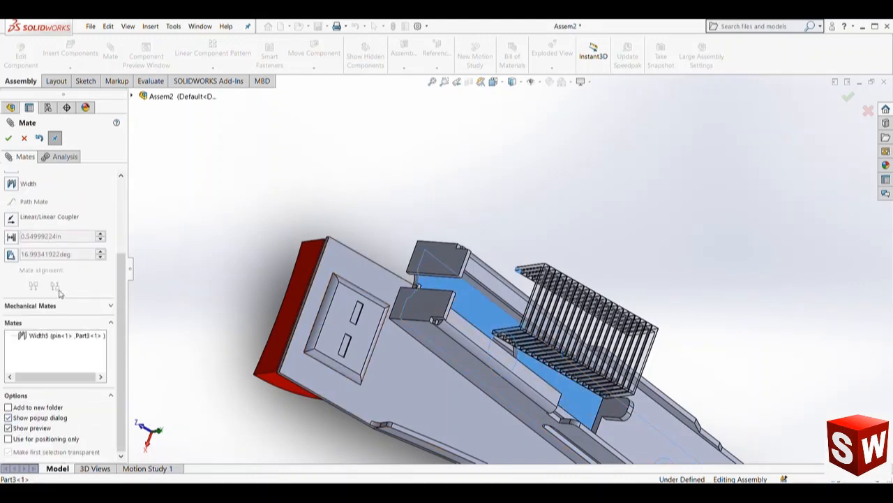
scroll(60, 293, up, 3)
click(76, 226)
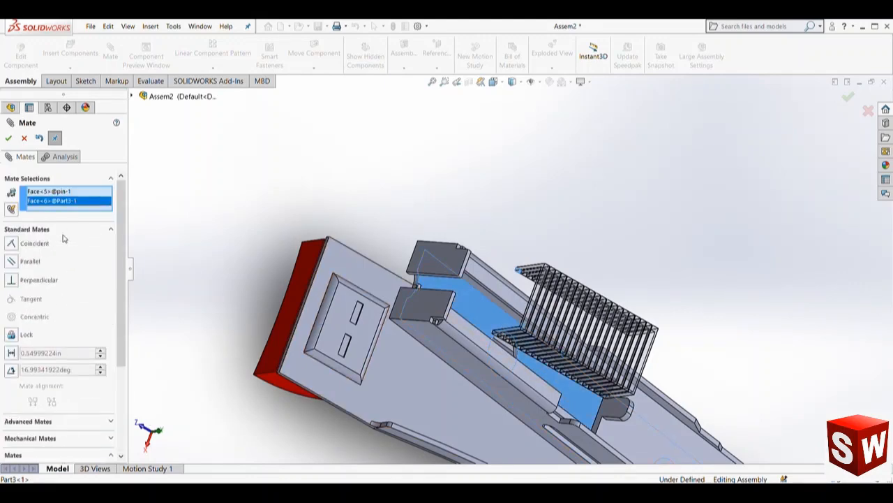
click(36, 243)
click(9, 140)
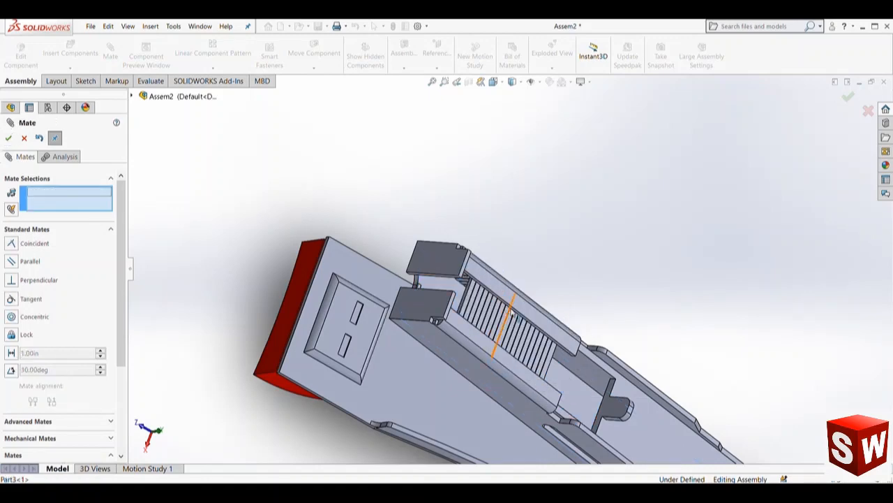
scroll(506, 293, up, 3)
middle_drag(509, 297, 614, 330)
scroll(625, 360, up, 2)
scroll(481, 293, down, 6)
key(Escape)
Examine how the staple strip sits in Part3's channel relative to the front end and the pin holder.
scroll(507, 268, up, 3)
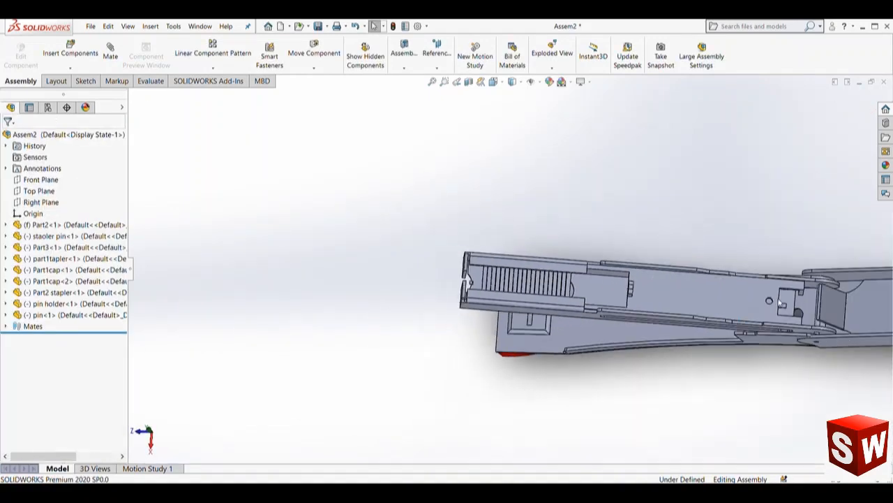
middle_drag(467, 281, 475, 269)
scroll(534, 283, up, 2)
middle_drag(782, 295, 761, 279)
scroll(635, 294, down, 4)
click(615, 269)
drag(615, 271, 452, 252)
scroll(773, 325, up, 3)
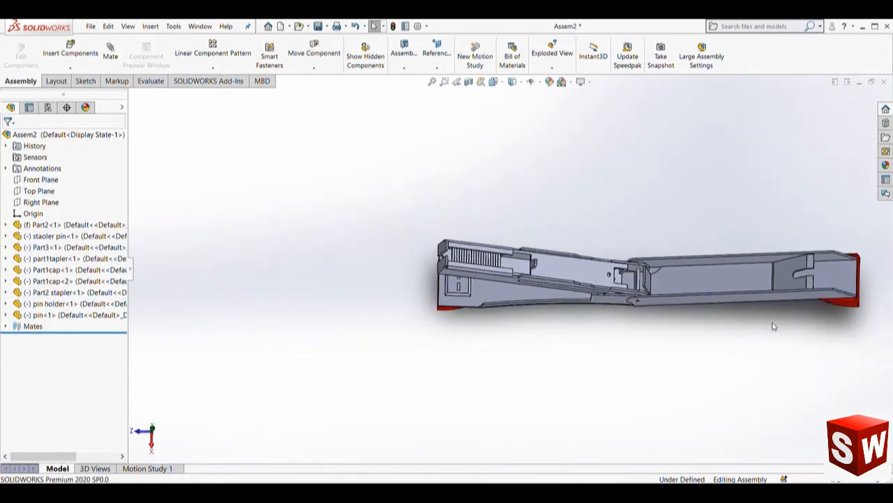
middle_drag(773, 325, 787, 307)
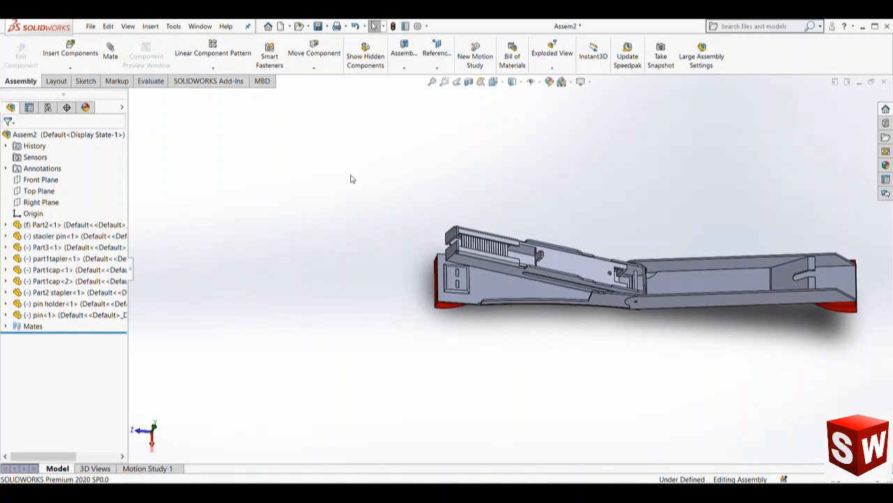
scroll(503, 279, down, 6)
click(496, 299)
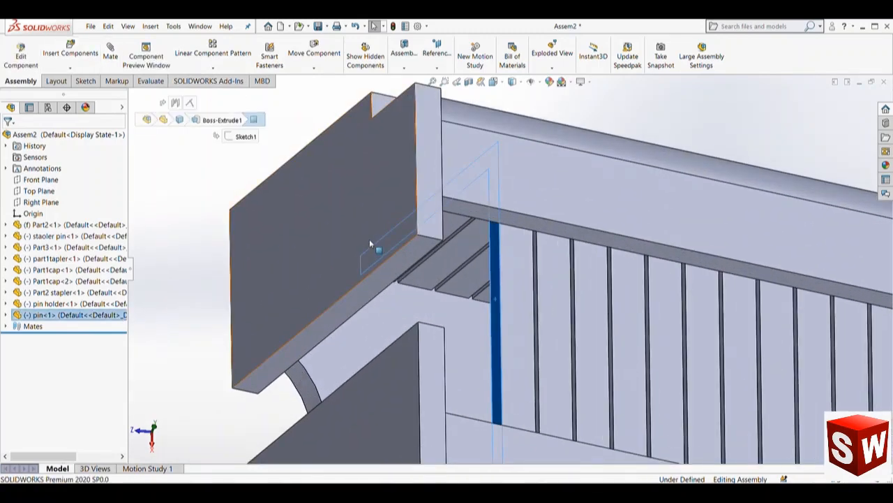
ctrl+click(370, 242)
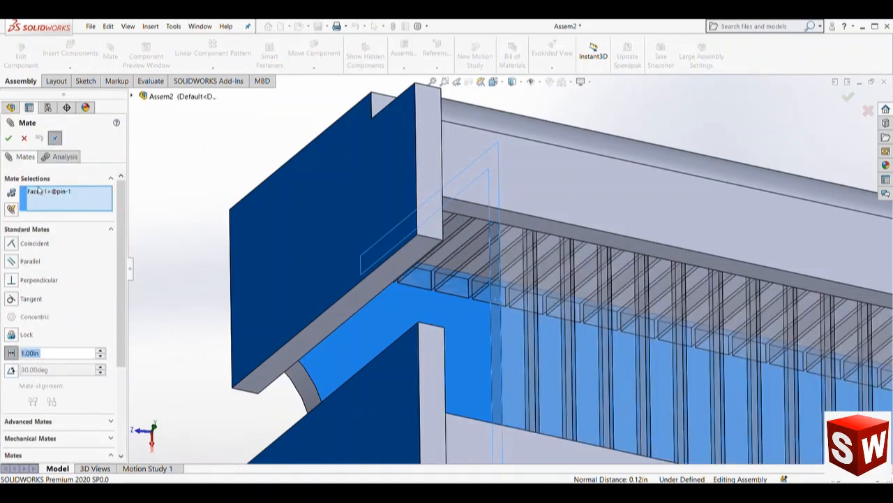
key(z)
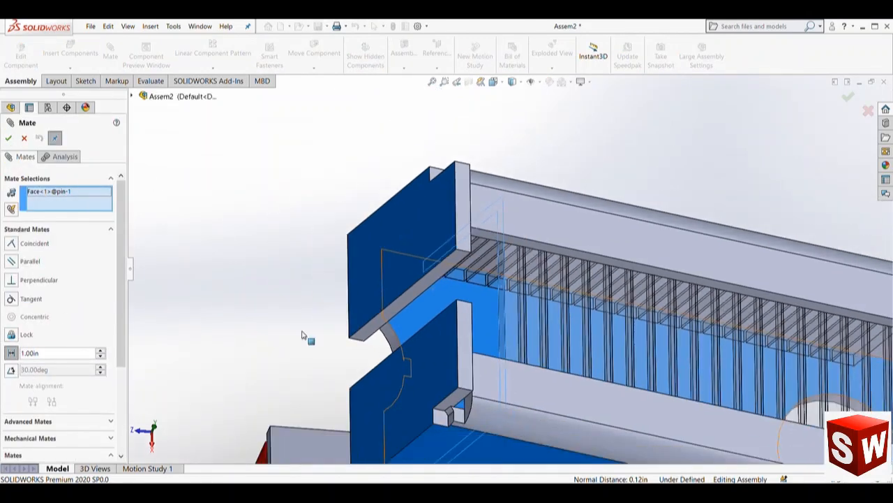
click(22, 138)
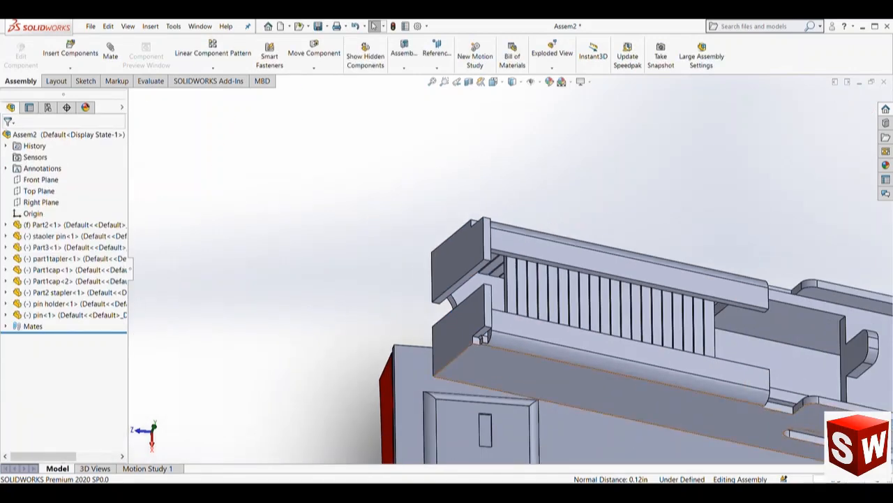
Select the staple strip's front face and Part3's outer front end face for a mate.
scroll(518, 273, down, 5)
middle_drag(519, 273, 430, 272)
click(489, 253)
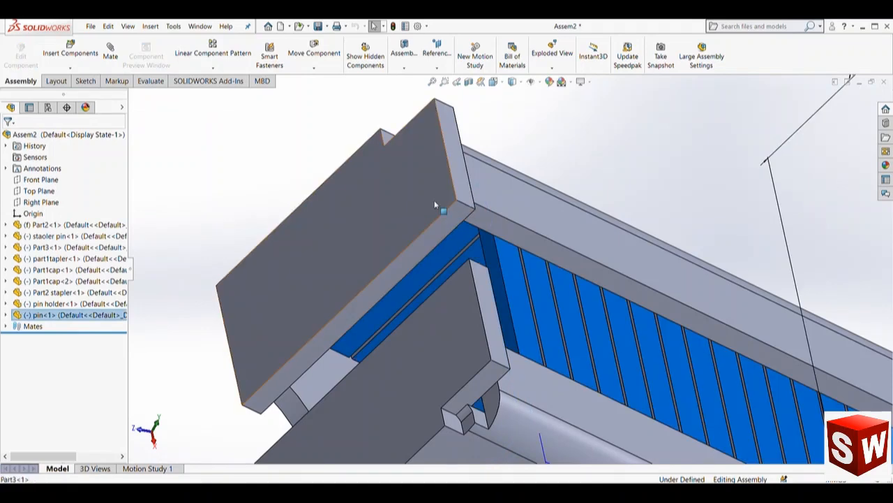
ctrl+click(434, 202)
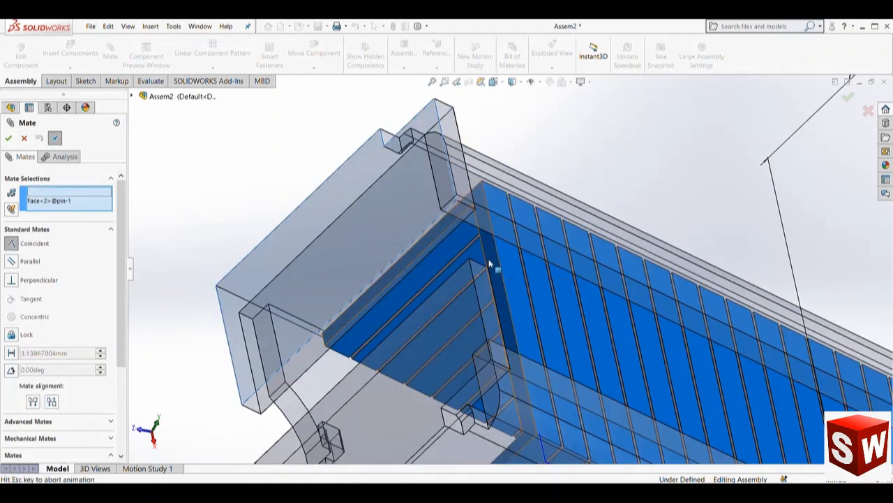
Make it a Distance mate of 2 mm with the dimension flipped, check the strip's placement, and finish mating.
click(11, 353)
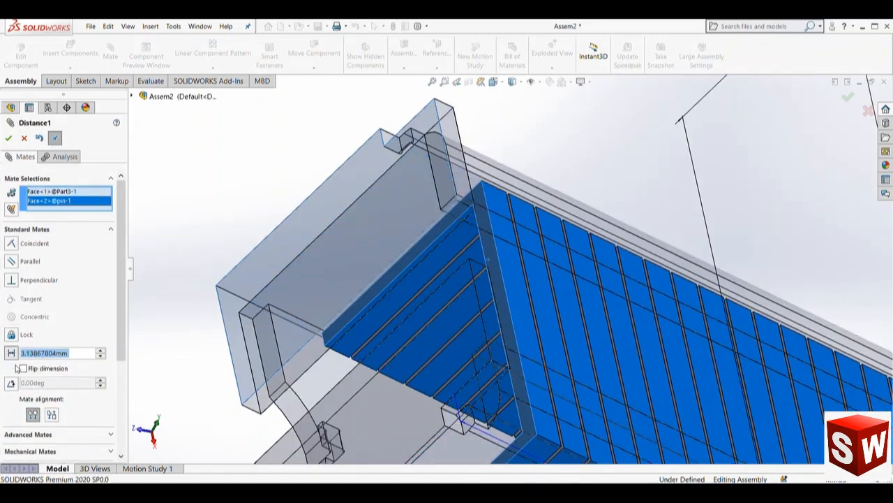
click(21, 368)
text(2)
click(8, 137)
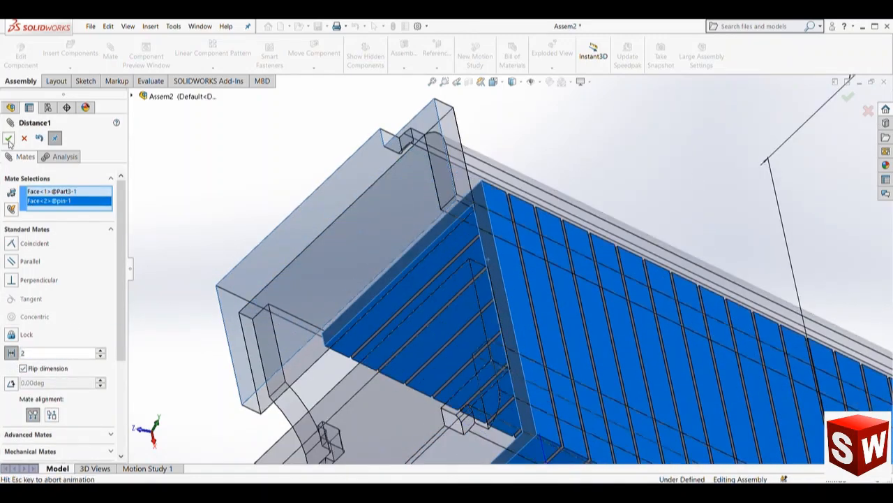
middle_drag(399, 187, 754, 359)
drag(754, 356, 743, 351)
scroll(728, 397, up, 5)
middle_drag(728, 325, 545, 291)
scroll(744, 341, down, 5)
scroll(696, 333, up, 5)
click(8, 138)
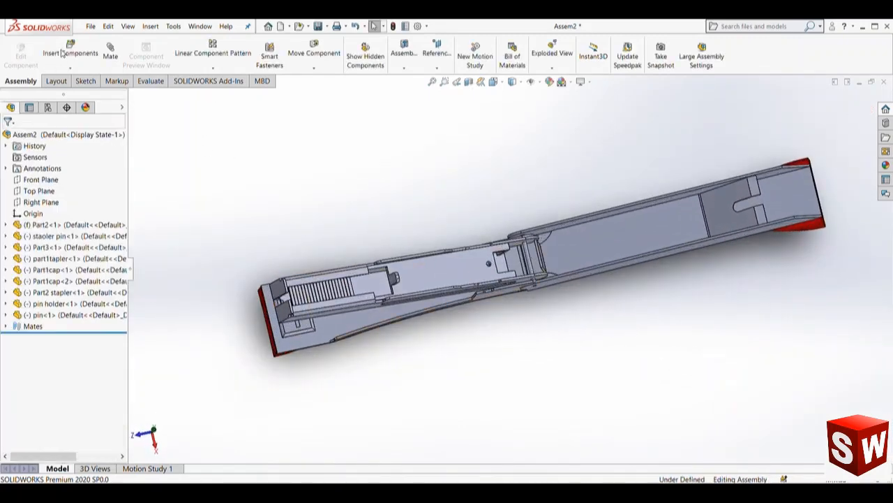
Insert the spring part, rotate it in place until it runs along Part3's length, and place it beside Part3.
click(70, 51)
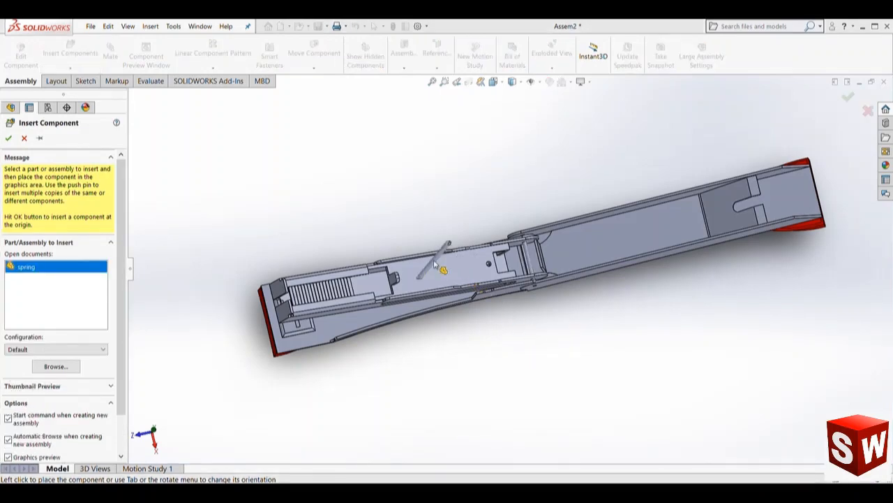
scroll(438, 255, down, 4)
scroll(403, 276, down, 2)
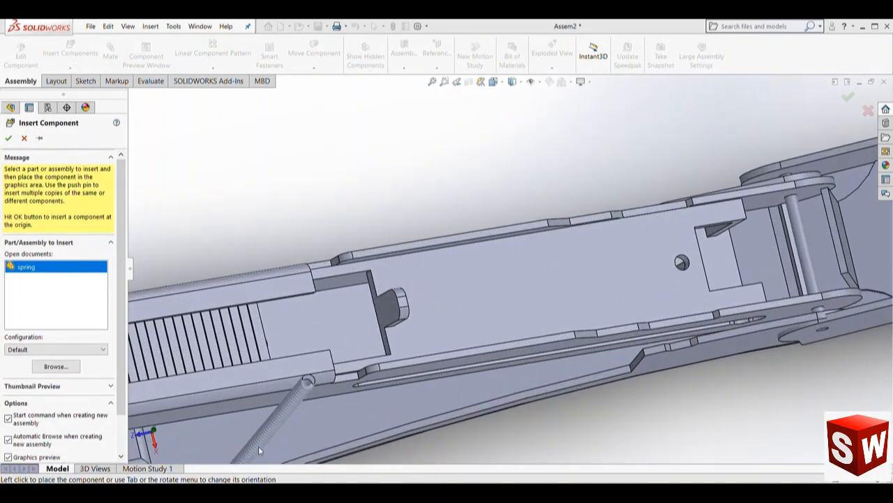
key(Tab)
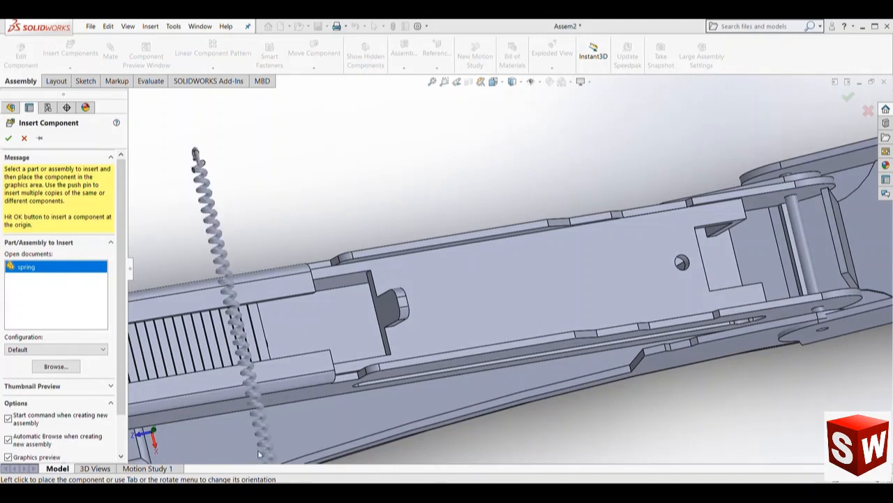
key(Tab)
key(Tab)
key(Tab)
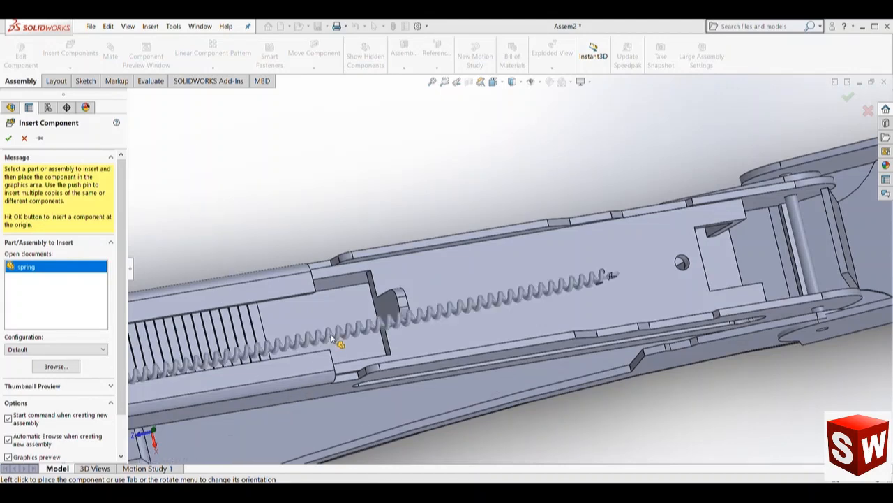
scroll(335, 341, up, 3)
click(409, 254)
Start a mate with the round inner face of the hook on the spring end nearest the hinge.
scroll(442, 340, down, 3)
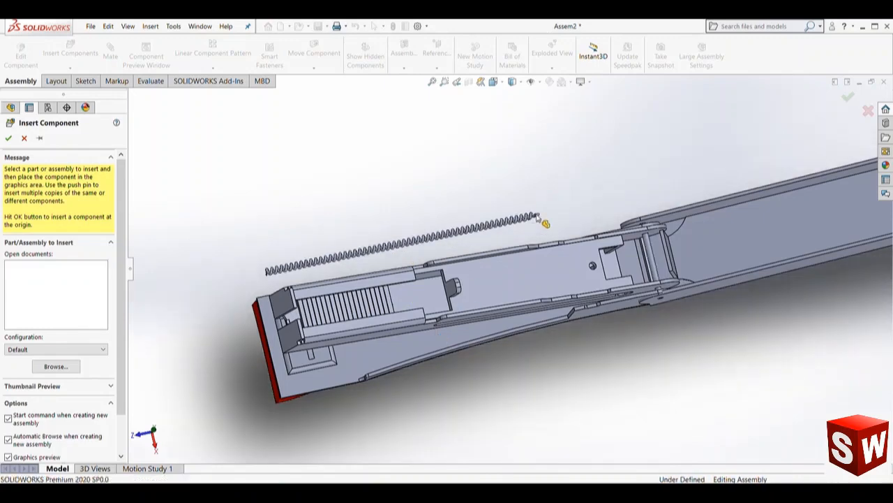
scroll(536, 227, down, 6)
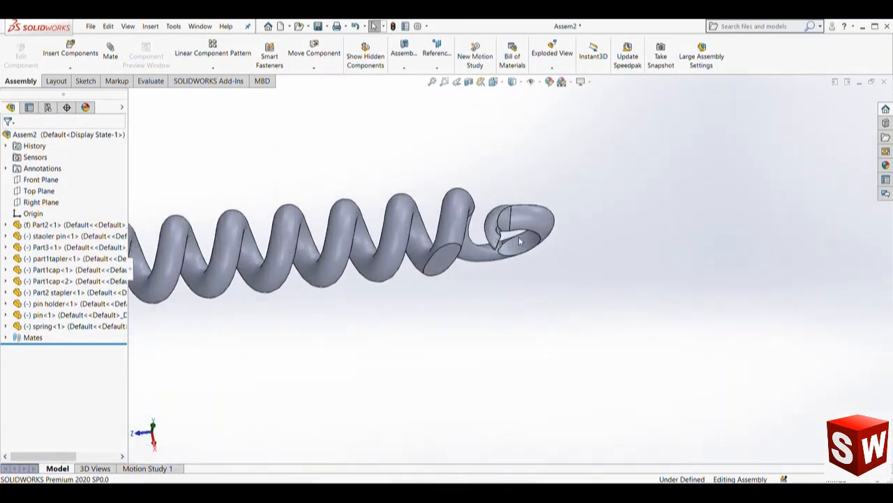
scroll(519, 241, down, 2)
scroll(520, 246, up, 2)
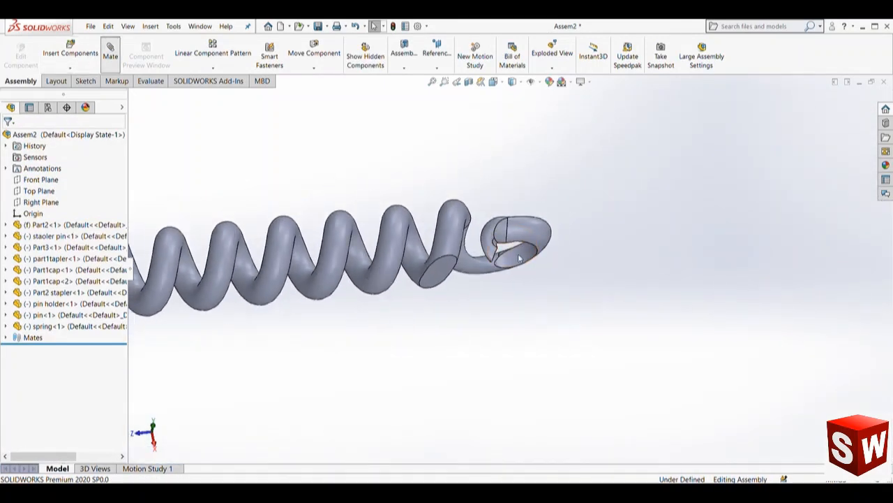
click(517, 258)
Apply a Concentric mate from the spring's hook to the pin holder's round hole and leave the Mate command.
scroll(573, 328, up, 5)
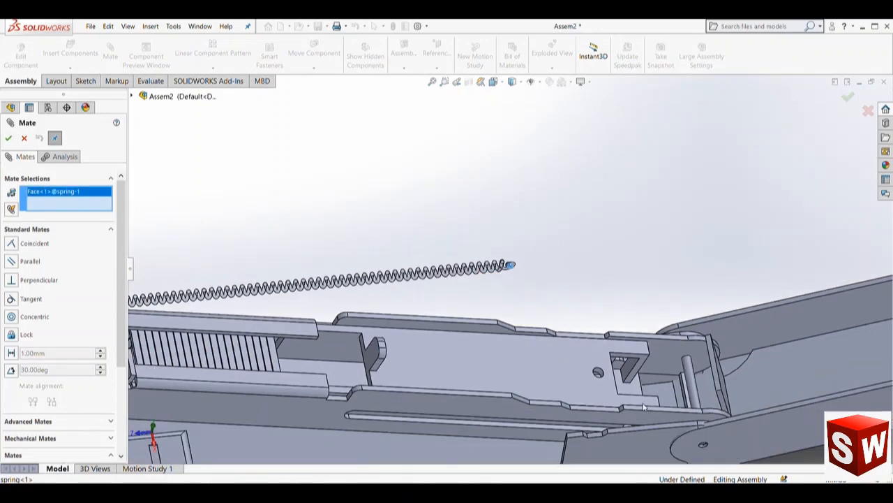
scroll(587, 349, down, 6)
click(596, 363)
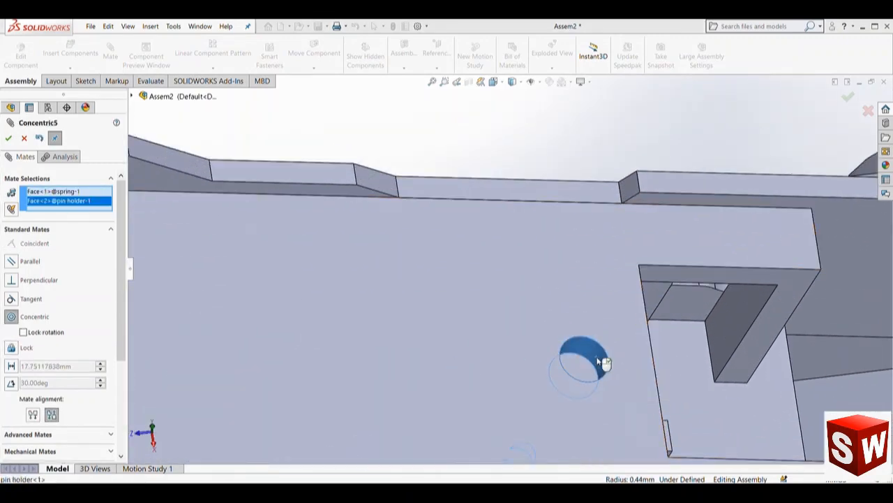
key(Return)
click(598, 385)
scroll(540, 382, up, 5)
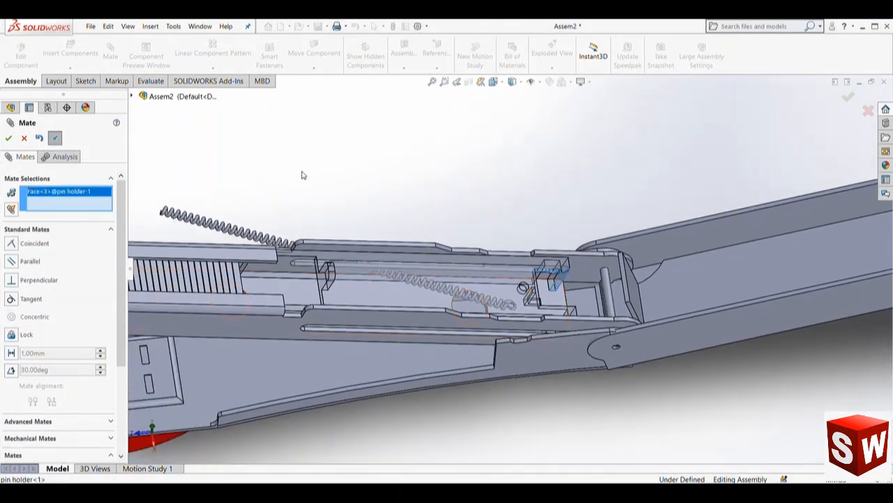
click(24, 138)
scroll(373, 288, up, 5)
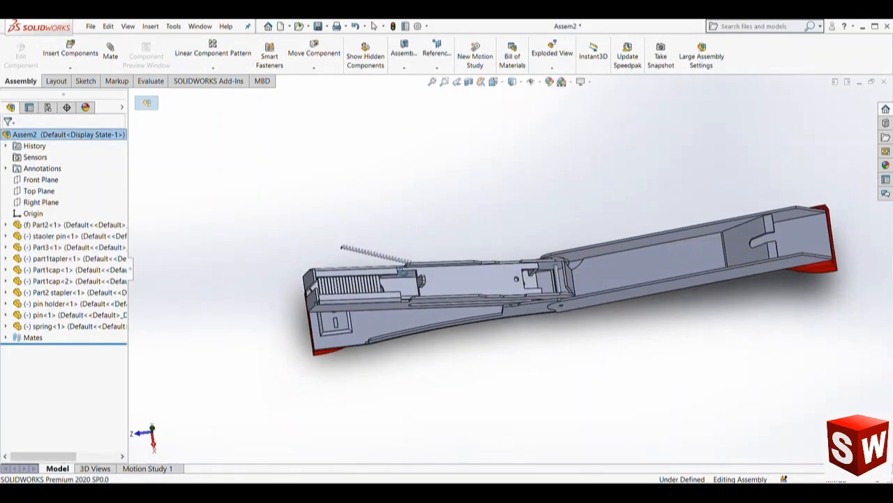
Move the spring crosswise so it runs lengthwise beneath the pin holder and Part3.
scroll(374, 288, down, 6)
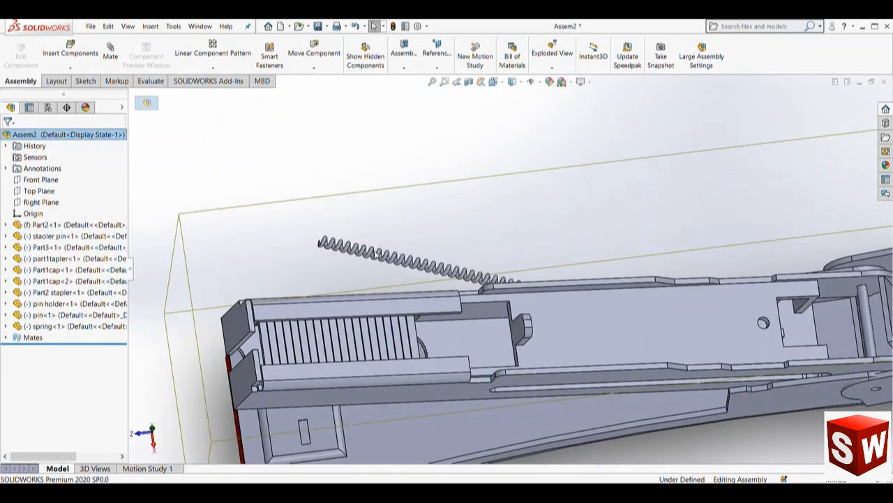
click(336, 244)
key(Tab)
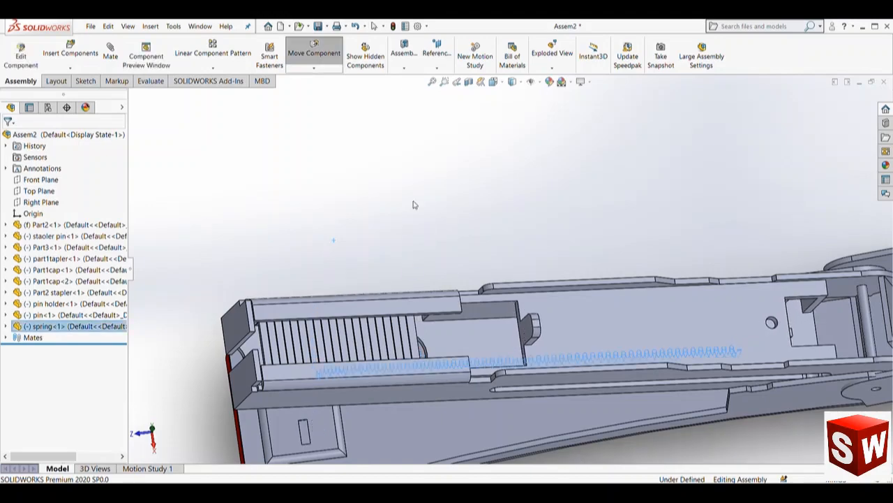
click(415, 205)
Make Part3 transparent to expose the pin holder and the spring end near the hinge.
scroll(418, 207, up, 4)
middle_drag(515, 280, 528, 152)
scroll(513, 342, down, 3)
scroll(601, 411, up, 2)
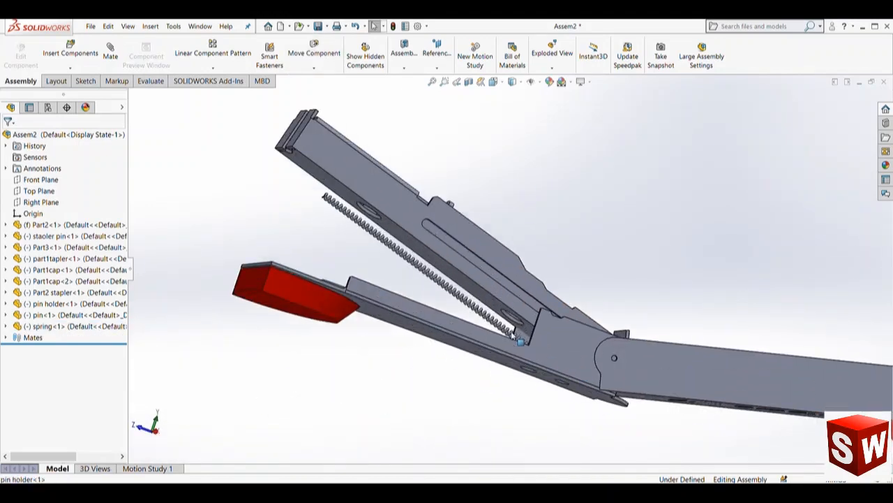
scroll(520, 340, down, 5)
click(552, 271)
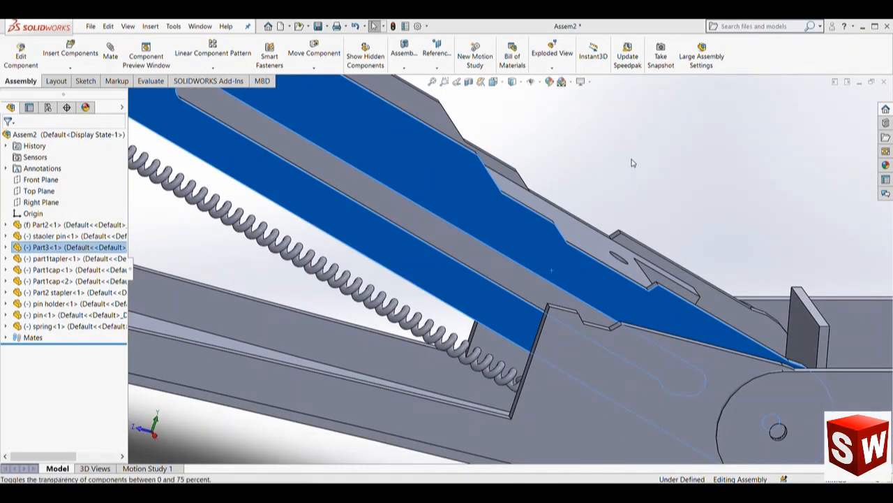
click(645, 159)
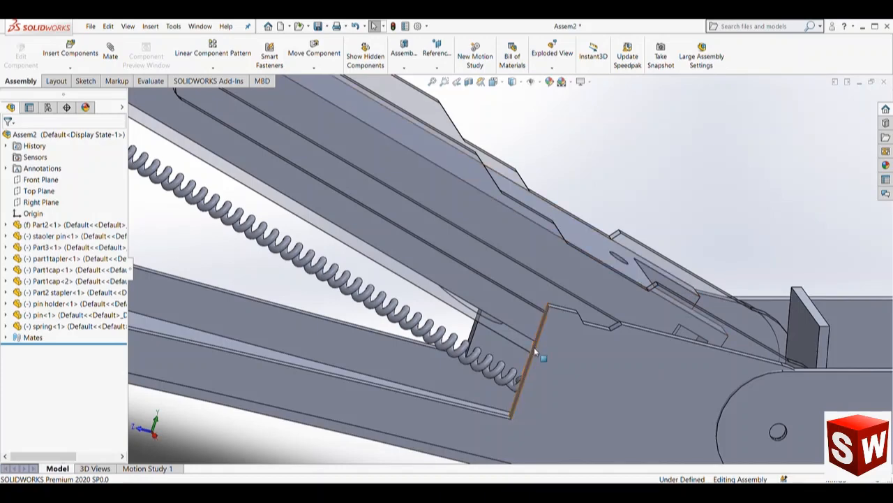
scroll(533, 346, down, 8)
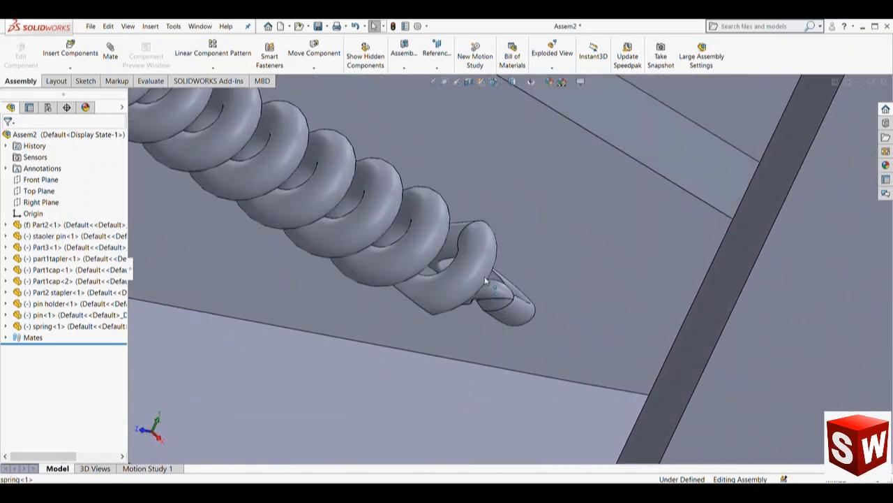
middle_drag(486, 281, 394, 313)
scroll(387, 302, up, 1)
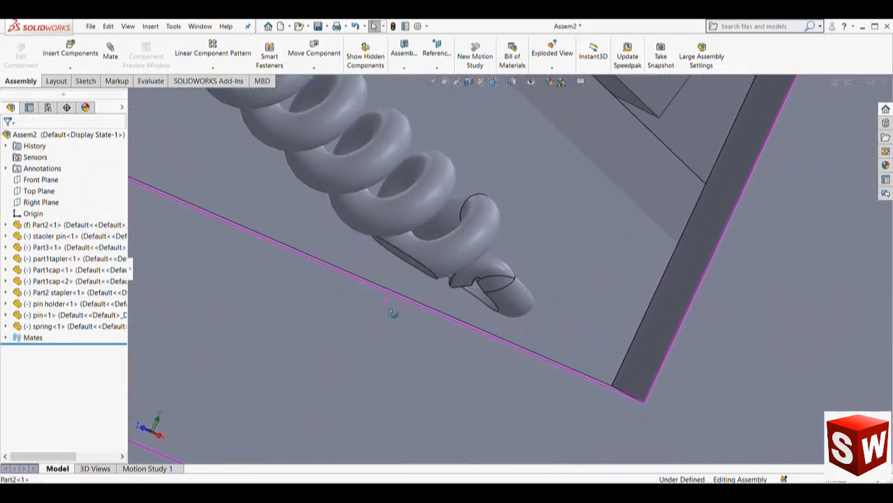
scroll(412, 268, down, 2)
click(421, 251)
scroll(514, 233, up, 5)
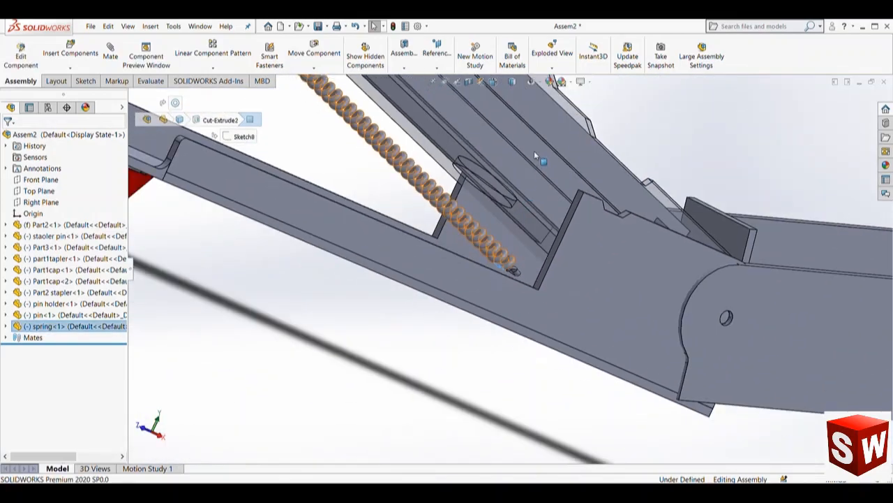
Mate the pin holder's broad flat face with the flat cut face at the spring's hinge-side end, and clear the selection.
scroll(534, 150, down, 6)
middle_drag(548, 128, 525, 270)
click(572, 250)
scroll(568, 247, up, 3)
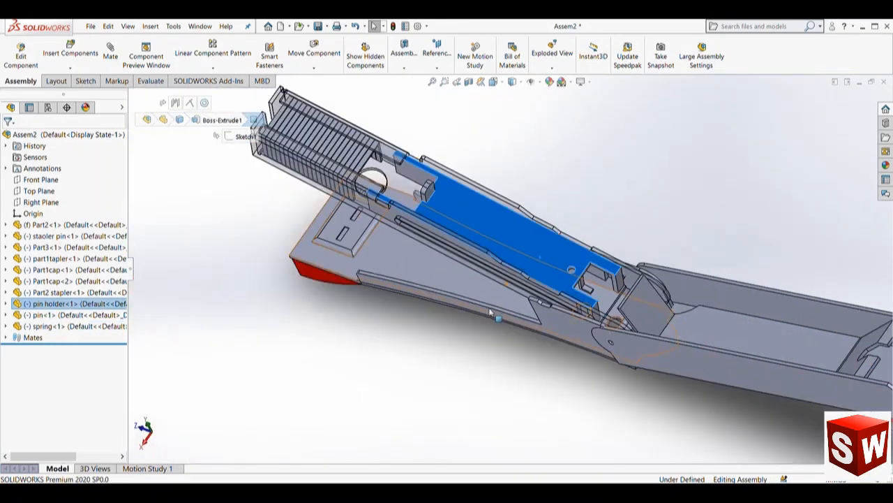
middle_drag(568, 247, 527, 325)
scroll(526, 324, down, 10)
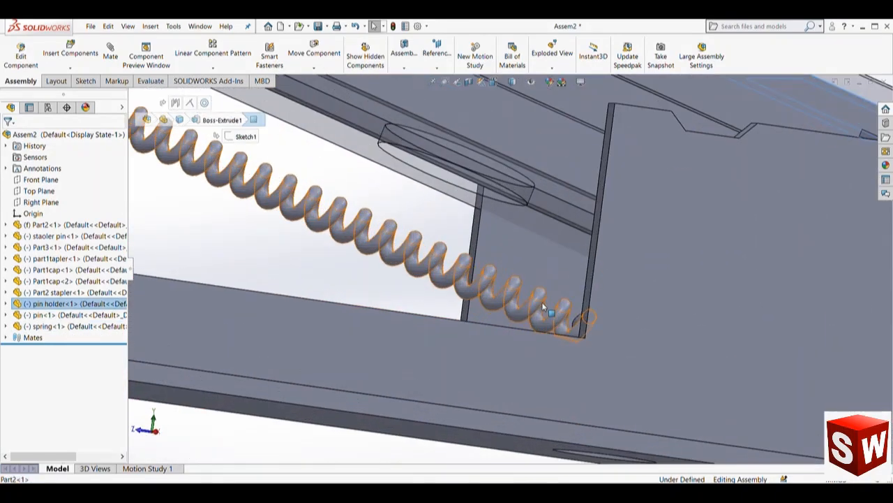
scroll(557, 317, down, 8)
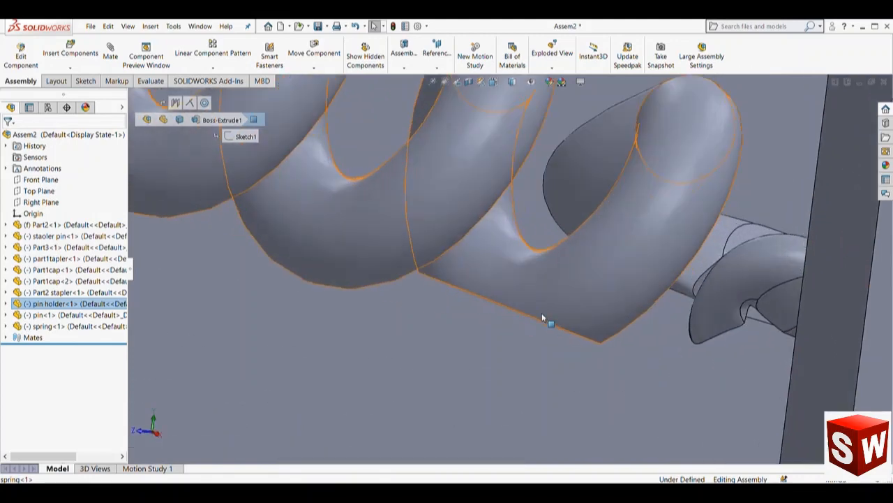
ctrl+click(527, 326)
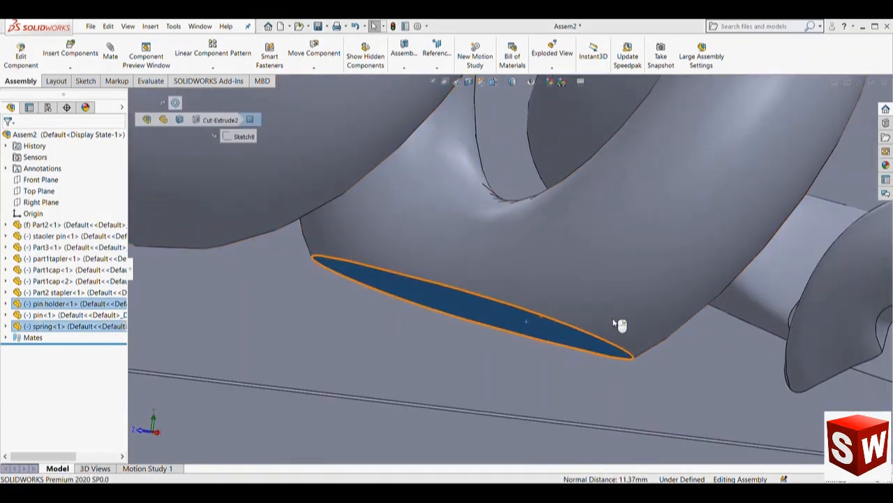
click(668, 318)
click(672, 314)
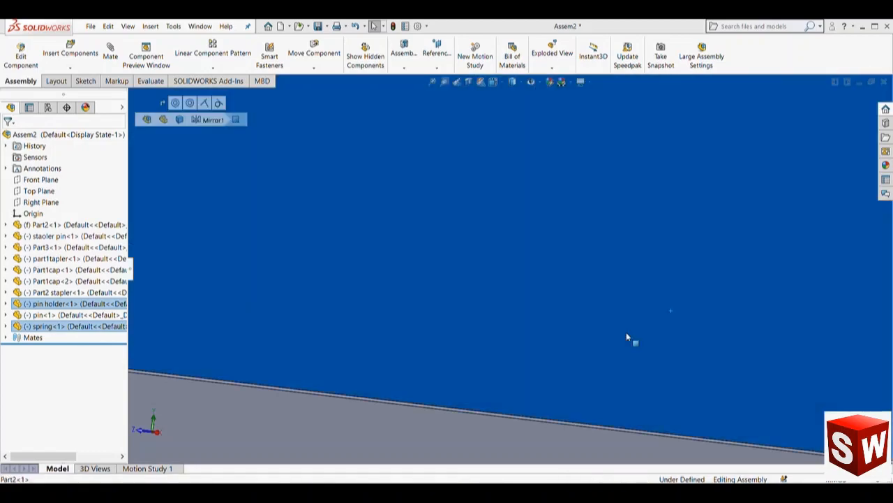
scroll(626, 319, up, 12)
click(540, 382)
scroll(456, 239, up, 3)
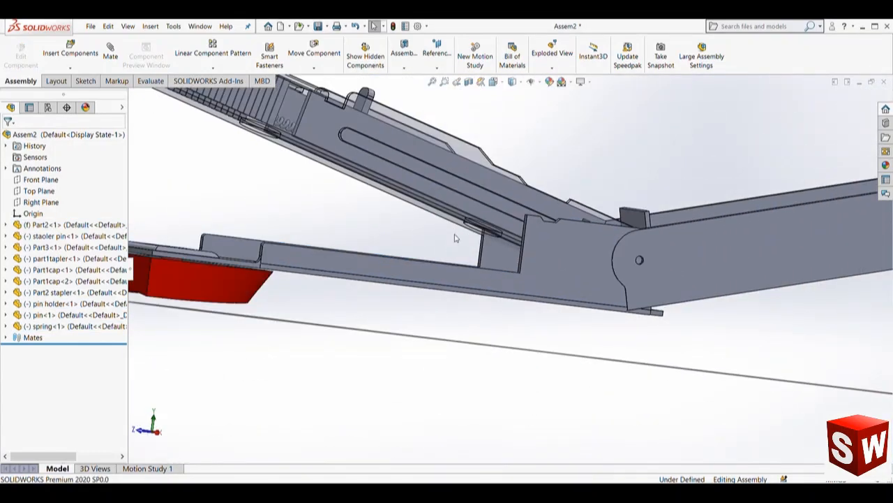
Examine how the spring sits between the staple strip and the pin holder inside the transparent Part3.
middle_drag(454, 237, 439, 425)
scroll(298, 297, up, 4)
scroll(298, 297, down, 5)
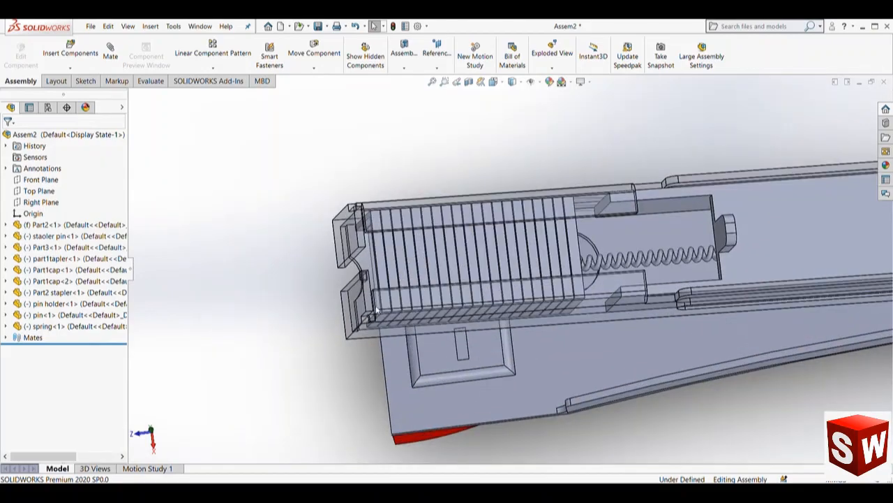
middle_drag(388, 307, 589, 265)
scroll(483, 283, down, 4)
scroll(605, 252, up, 4)
scroll(663, 384, up, 3)
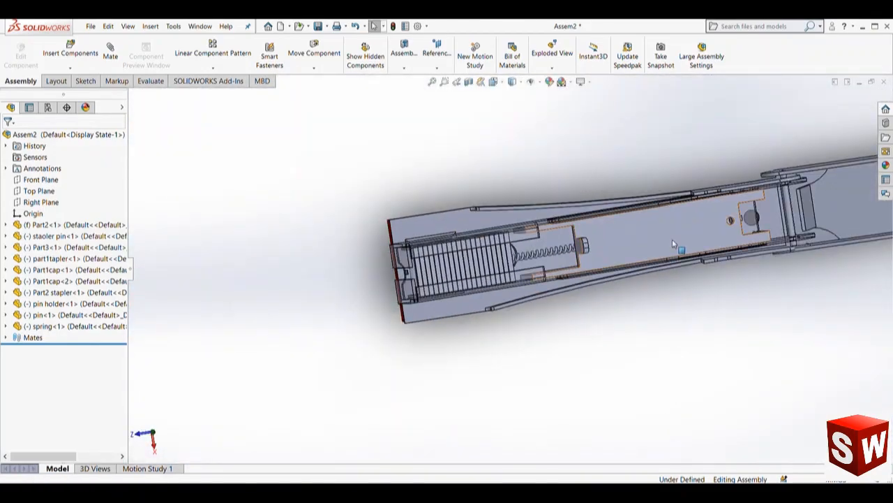
Move the pin holder by hand along Part3 so the arm swings up from the base.
drag(672, 238, 674, 328)
click(674, 328)
middle_drag(674, 328, 654, 231)
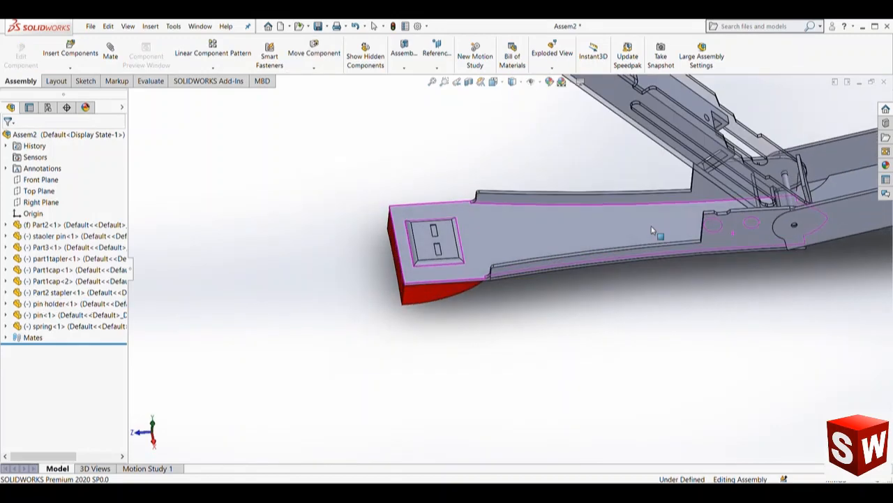
scroll(654, 231, up, 4)
Turn off Part3's transparency and swing the arm back down toward the base.
middle_drag(760, 142, 621, 206)
scroll(622, 206, down, 6)
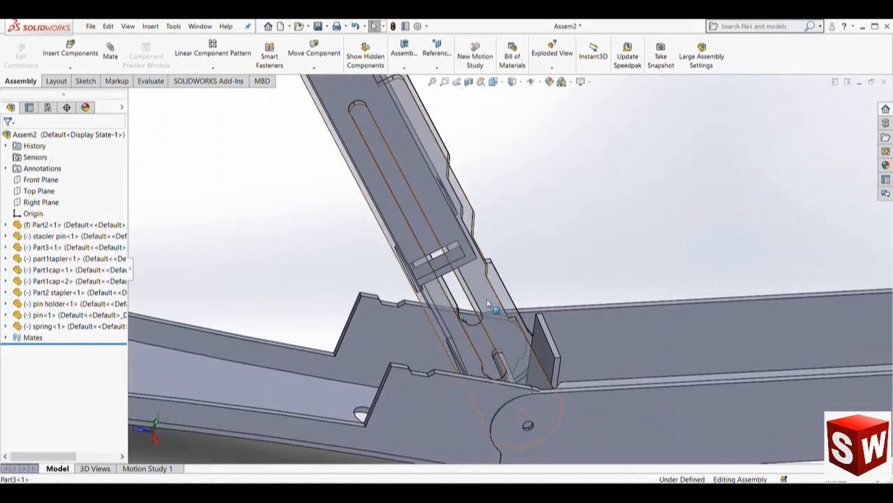
click(487, 304)
click(563, 197)
click(557, 208)
scroll(532, 247, up, 3)
middle_drag(520, 283, 497, 297)
drag(440, 219, 361, 285)
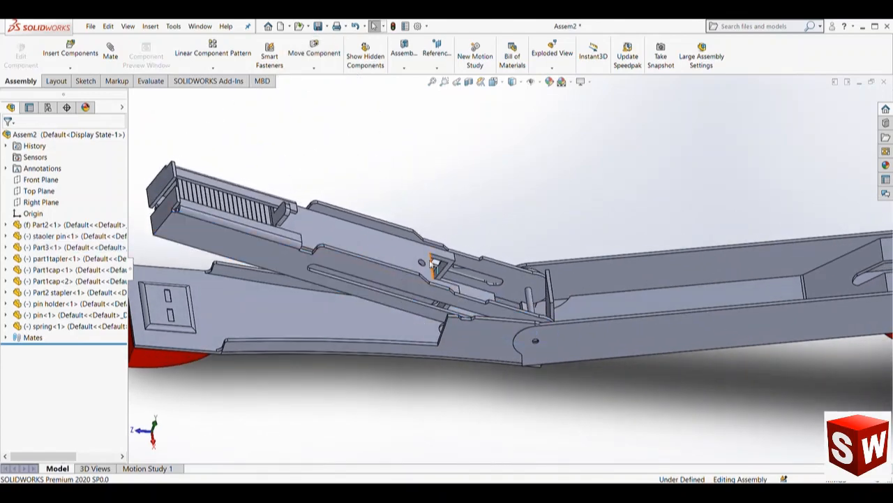
Inspect the spring at the pin holder's notched end and at the front opening of Part3.
scroll(451, 258, down, 8)
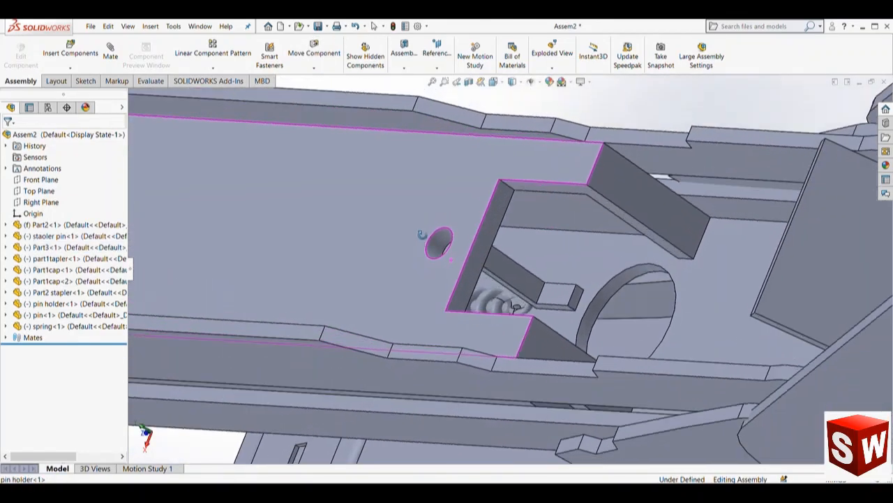
middle_drag(422, 234, 433, 275)
scroll(433, 275, up, 7)
middle_drag(307, 244, 341, 311)
scroll(210, 239, down, 4)
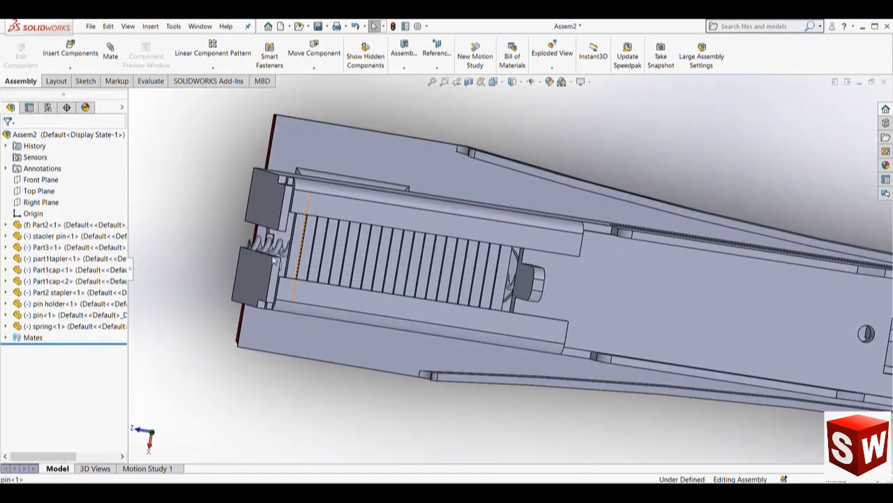
scroll(274, 258, down, 3)
scroll(489, 279, up, 5)
Shift the pin holder slightly within Part3 to test its sliding, and deselect it.
click(801, 300)
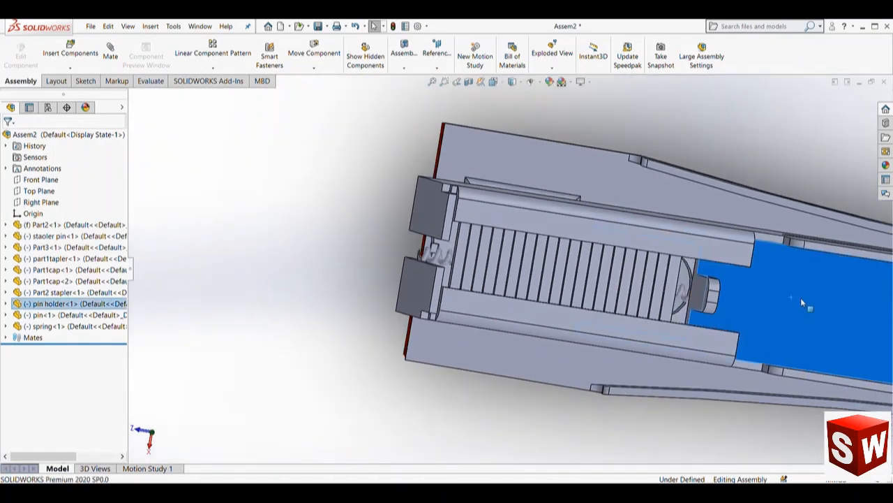
drag(801, 302, 817, 317)
scroll(802, 309, up, 3)
click(549, 421)
scroll(701, 354, up, 4)
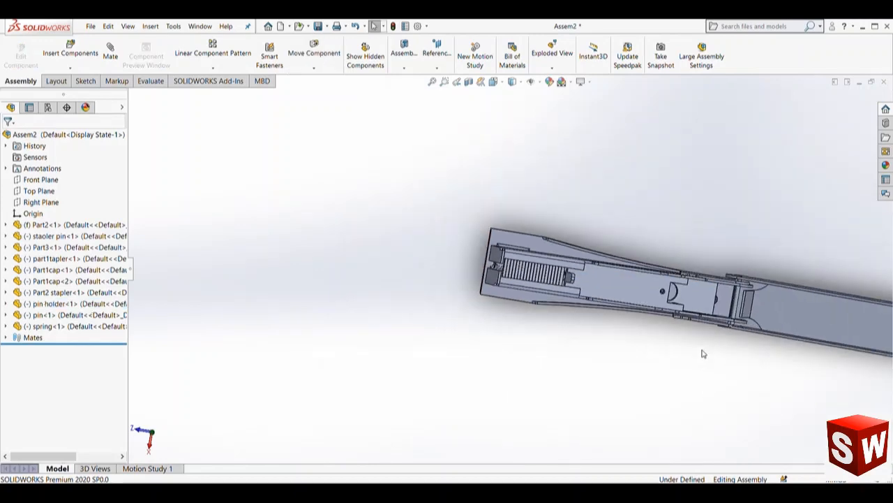
Swing the Part3 arm up and over past vertical so it leans above part1tapler.
scroll(748, 405, up, 3)
middle_drag(704, 354, 754, 229)
scroll(703, 286, down, 3)
scroll(703, 285, up, 3)
middle_drag(703, 278, 455, 243)
drag(472, 223, 574, 239)
click(439, 320)
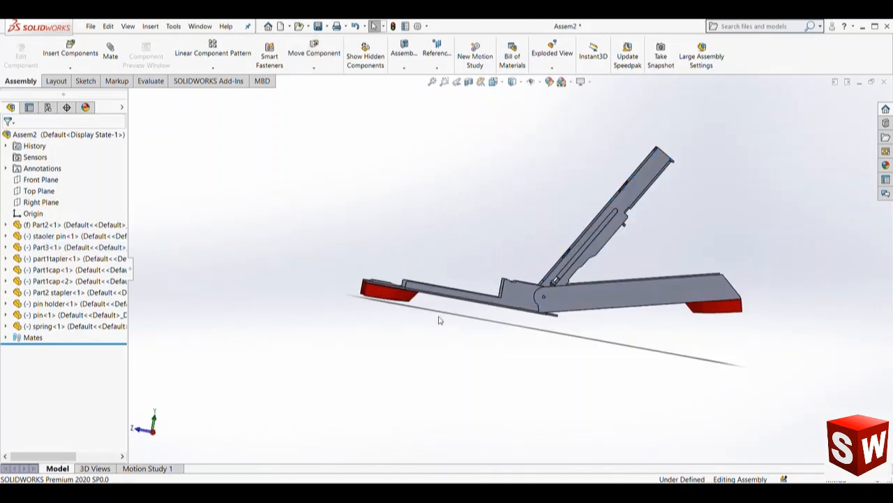
Float the fixed base Part2 and move it slightly up, away from its red cap.
click(441, 295)
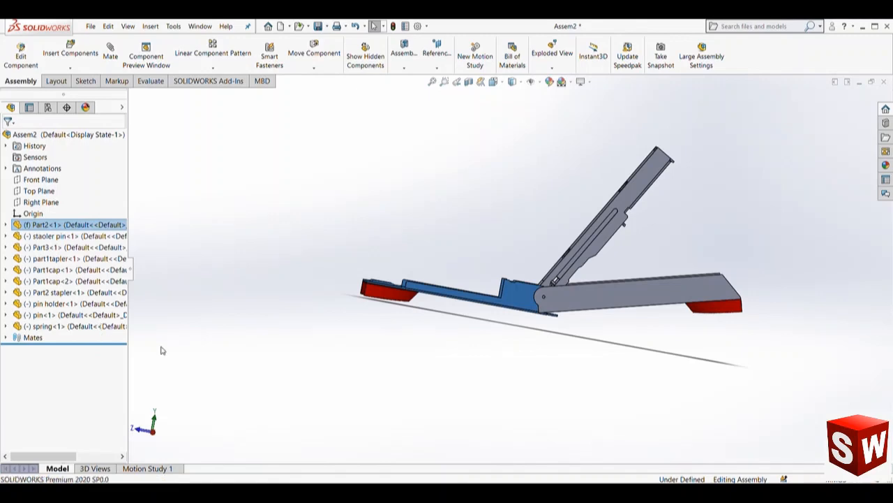
click(439, 333)
click(443, 278)
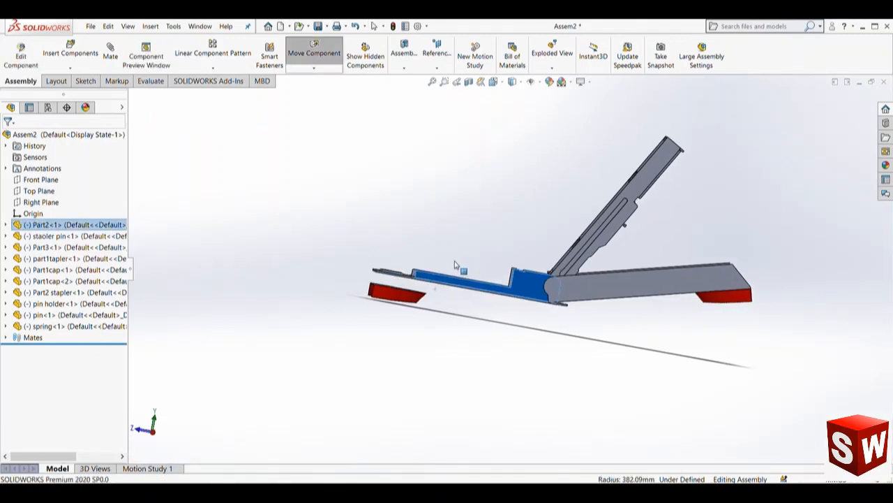
click(436, 349)
Mate the end face of the round boss in Part2's red cap with Part2 at the matching hole.
scroll(375, 324, down, 5)
scroll(375, 323, down, 10)
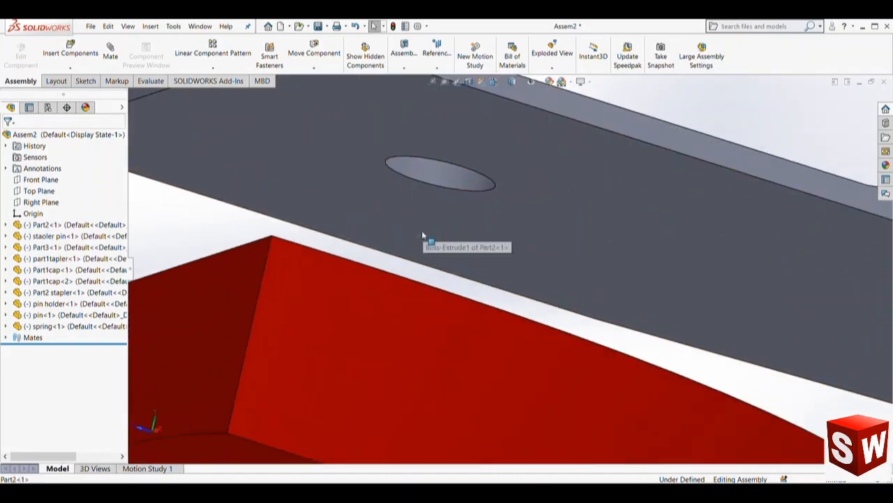
middle_drag(422, 235, 381, 416)
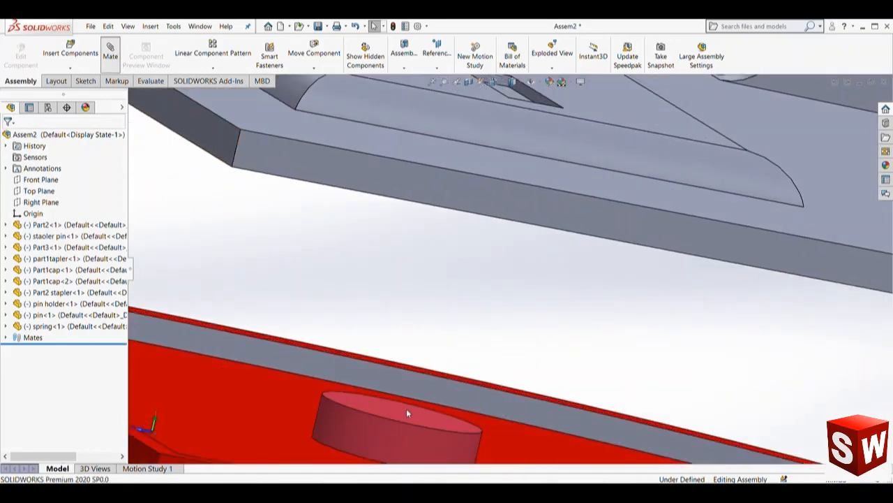
click(407, 412)
scroll(459, 341, up, 5)
middle_drag(493, 277, 535, 132)
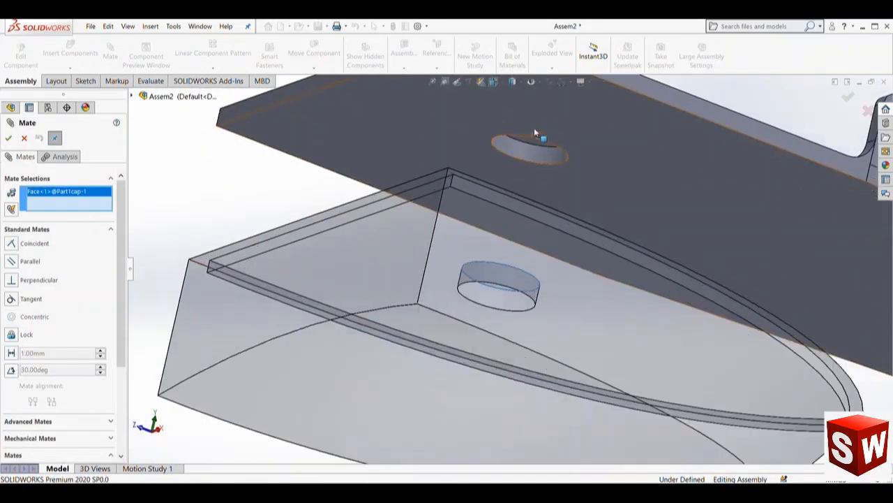
scroll(534, 136, down, 2)
click(530, 166)
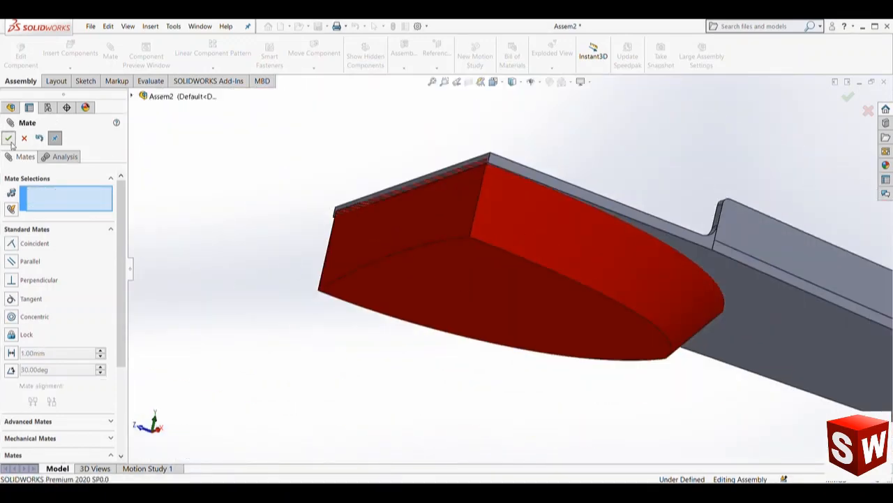
click(8, 138)
Move Part2 by hand to test that the red cap follows it, and deselect it.
scroll(748, 326, up, 5)
middle_drag(761, 353, 585, 298)
drag(607, 269, 562, 317)
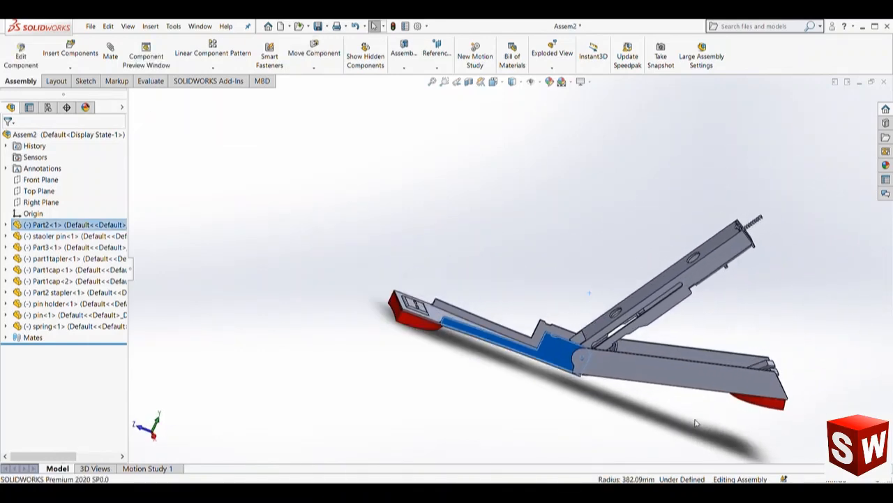
click(693, 420)
Fix part1tapler in place and turn the assembly to a side view.
middle_drag(694, 421, 620, 323)
scroll(650, 328, down, 5)
scroll(619, 323, up, 5)
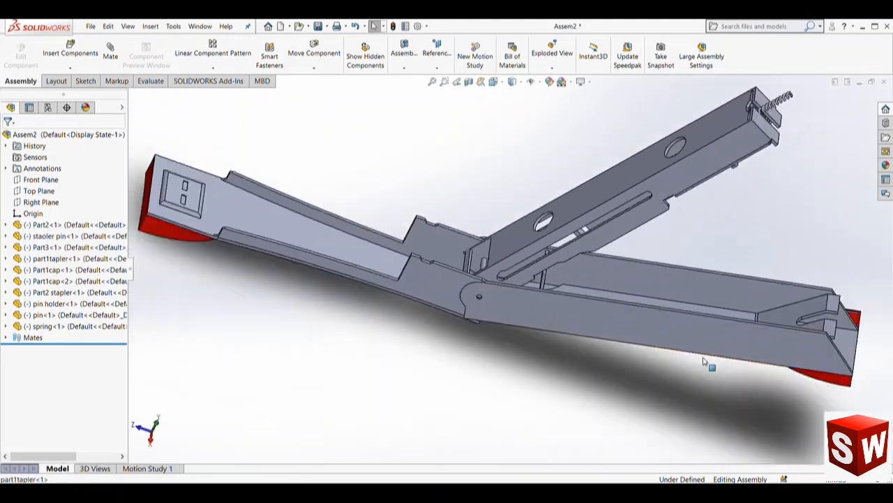
middle_drag(706, 361, 644, 333)
click(643, 333)
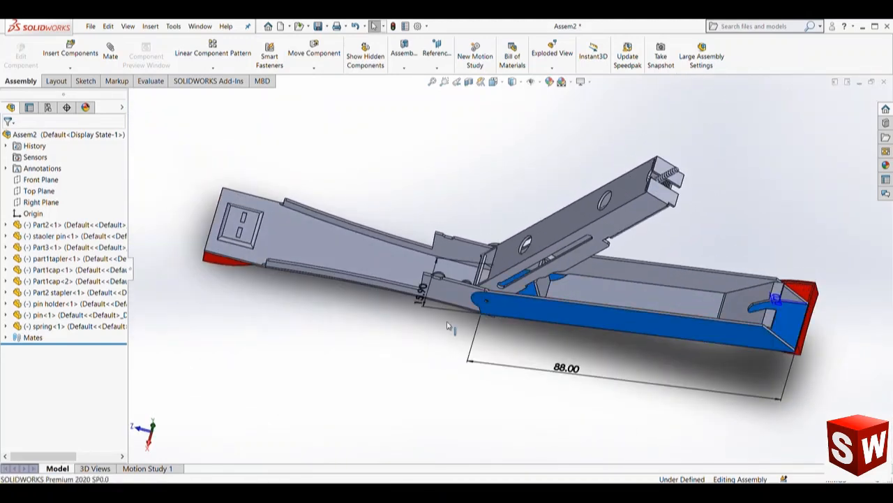
click(49, 261)
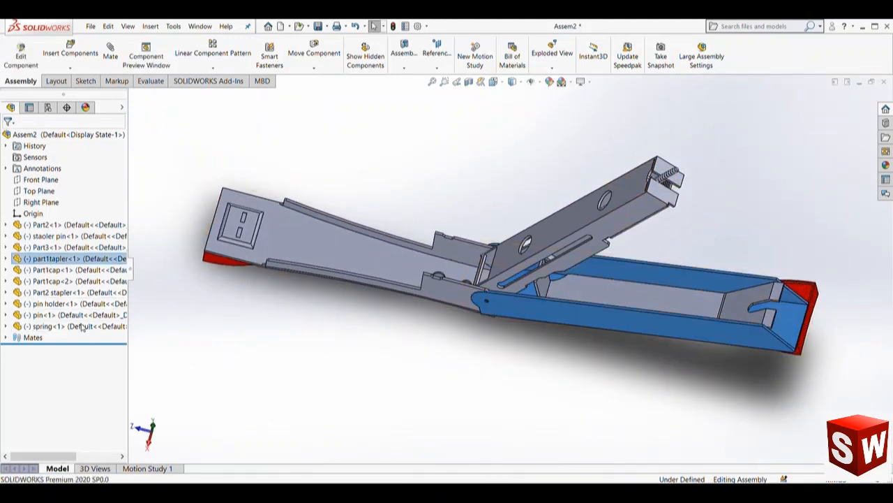
middle_drag(599, 407, 602, 291)
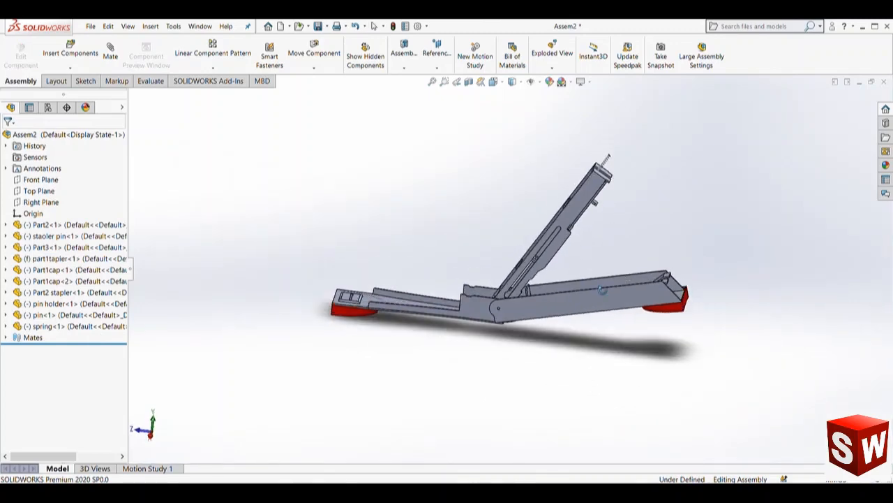
Swing Part2 up about the hinge and slide the pin holder along Part3 towards the hinge end.
drag(392, 311, 526, 222)
scroll(614, 209, down, 2)
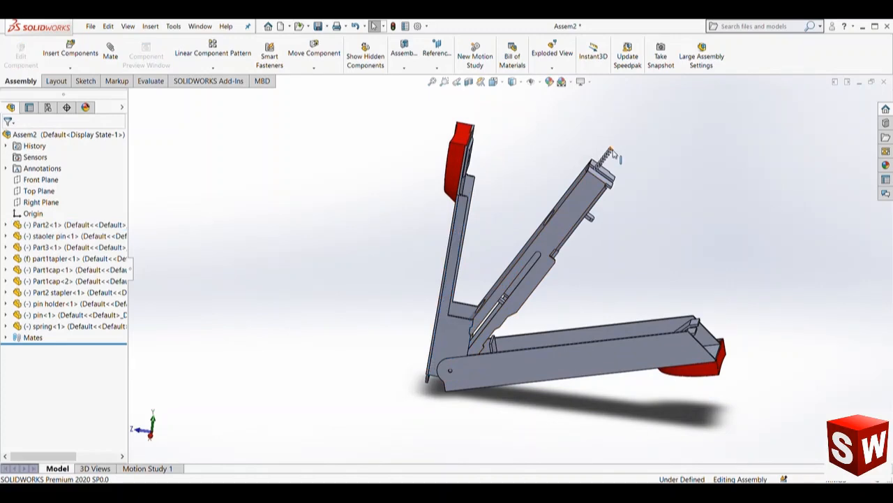
middle_drag(606, 232, 545, 304)
scroll(570, 213, down, 3)
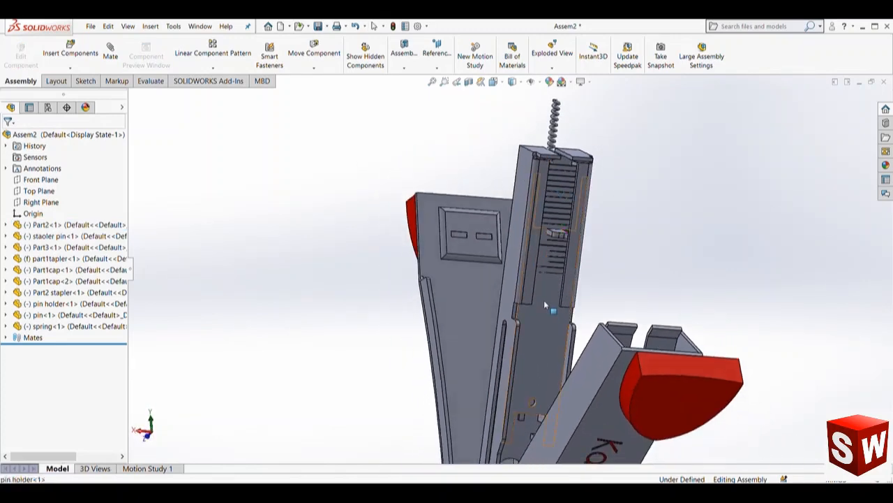
drag(547, 323, 529, 439)
click(638, 256)
Mate the pin holder's tab face at a distance of 24 mm from Part3's open end face.
scroll(552, 278, down, 3)
middle_drag(548, 279, 537, 343)
scroll(527, 400, down, 3)
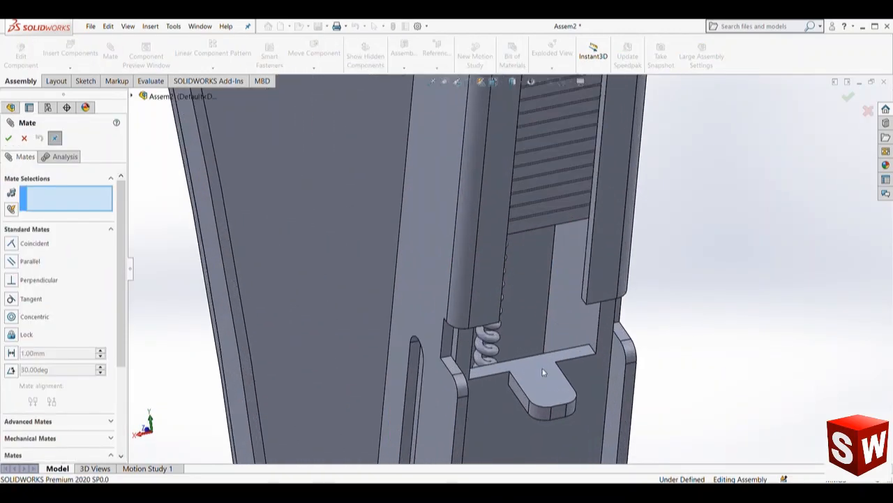
click(542, 371)
scroll(535, 359, up, 7)
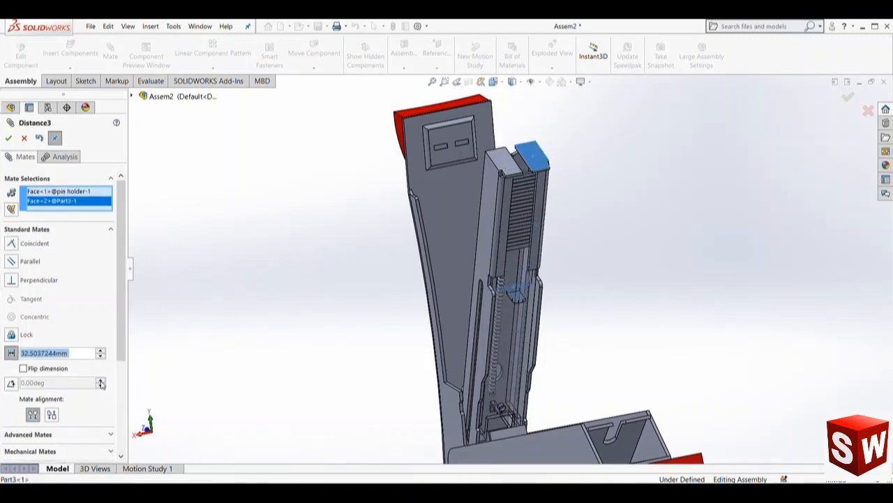
scroll(516, 154, down, 5)
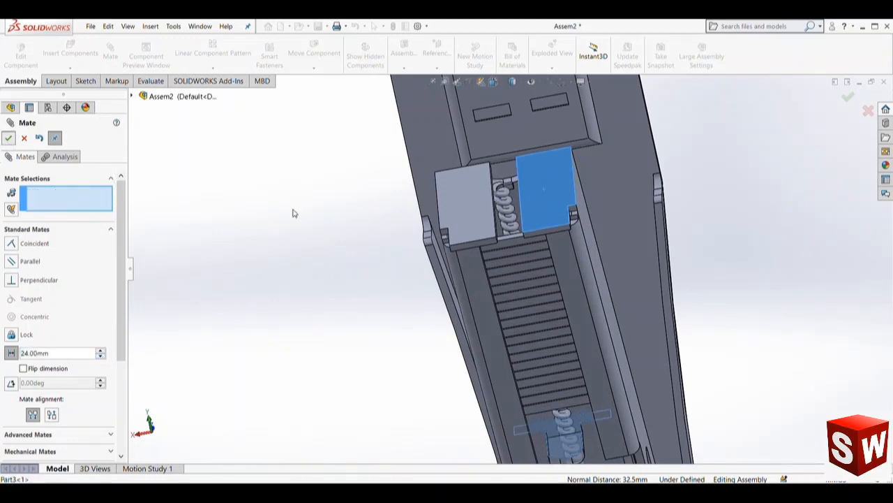
scroll(239, 237, up, 3)
key(Escape)
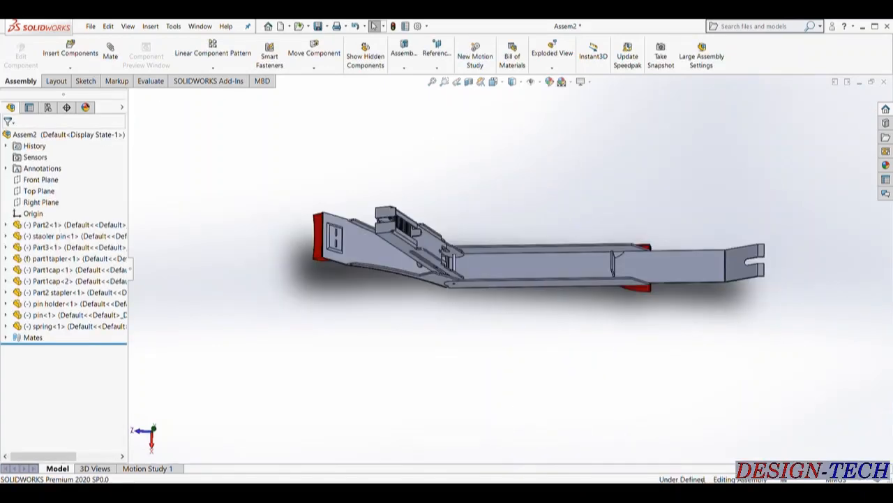
Edit the width mate between Part3 and Part2 stapler and reverse its alignment to turn Part2 stapler end for end.
scroll(649, 405, down, 2)
scroll(626, 367, up, 3)
scroll(615, 240, down, 1)
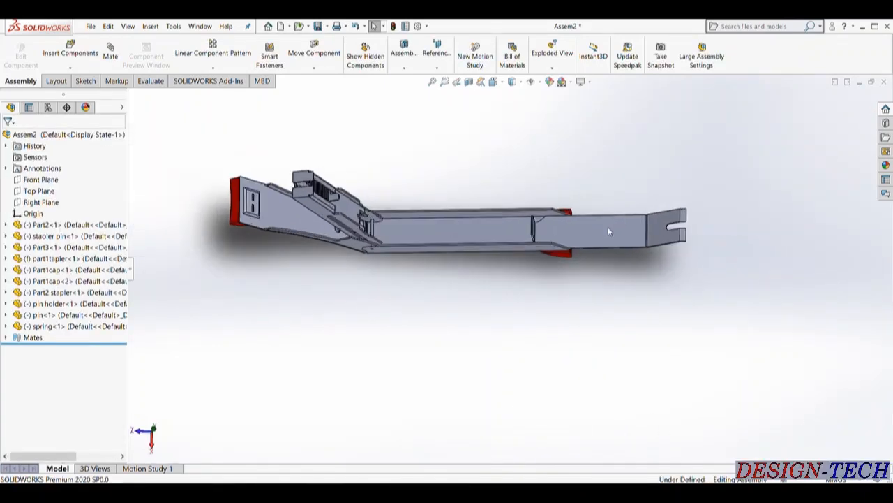
drag(568, 227, 582, 229)
click(604, 348)
scroll(586, 209, down, 4)
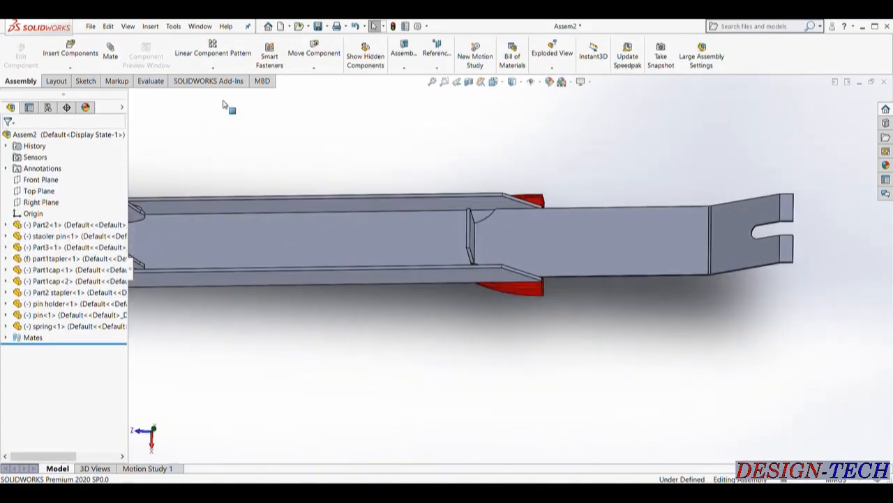
click(542, 268)
click(175, 103)
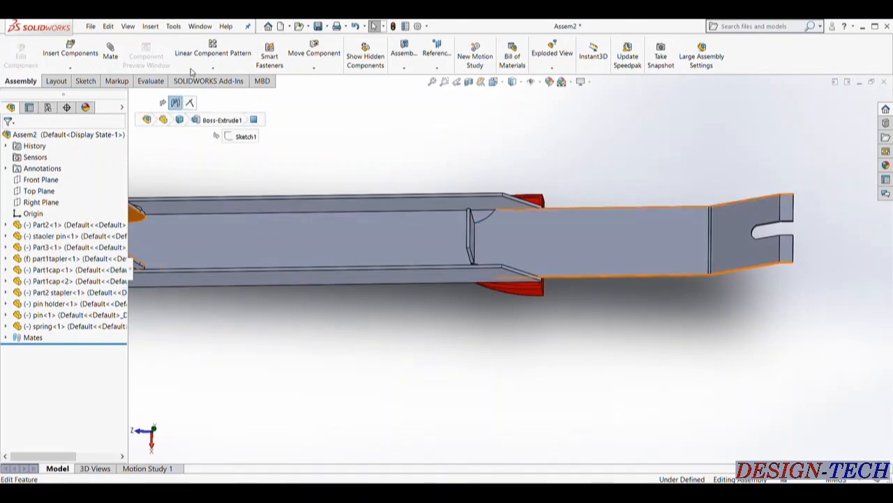
scroll(59, 323, down, 5)
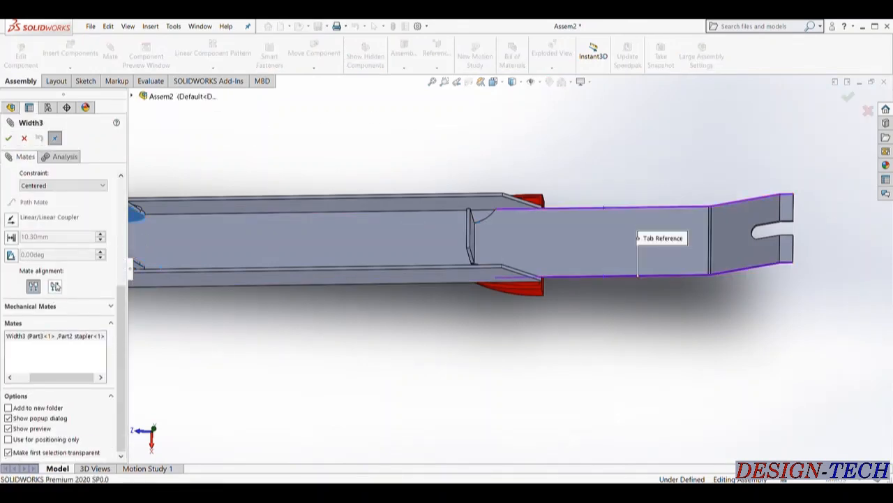
click(55, 287)
click(8, 138)
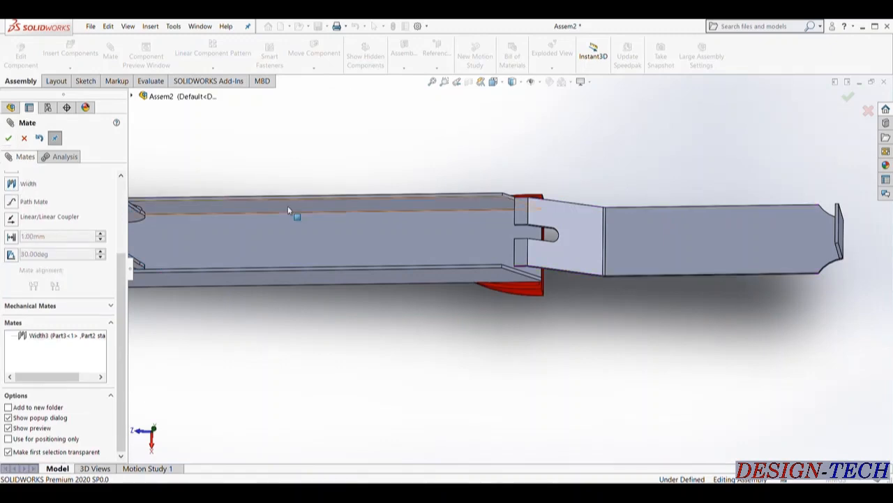
middle_drag(569, 195, 563, 215)
scroll(547, 283, down, 5)
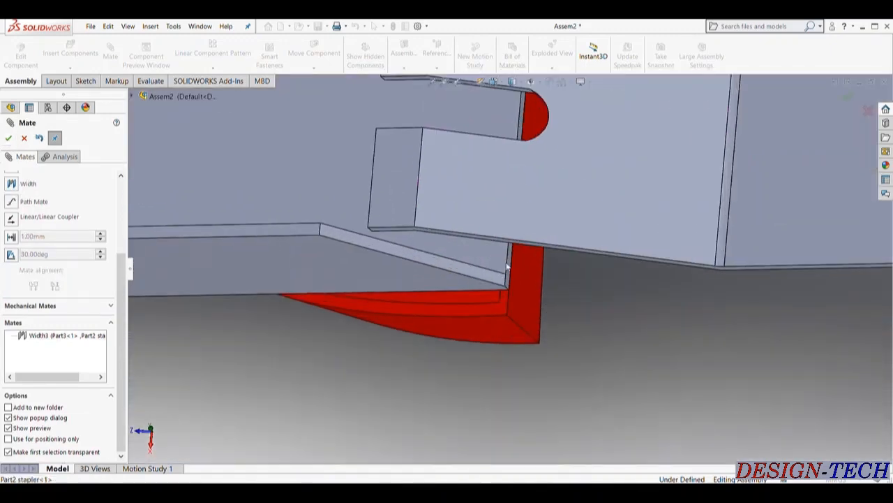
click(510, 263)
scroll(572, 285, up, 7)
scroll(751, 221, down, 2)
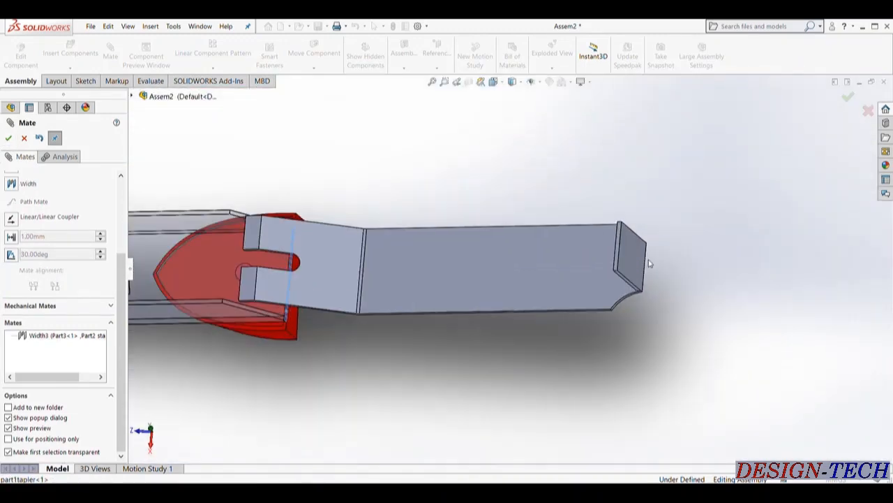
click(620, 294)
scroll(510, 331, up, 3)
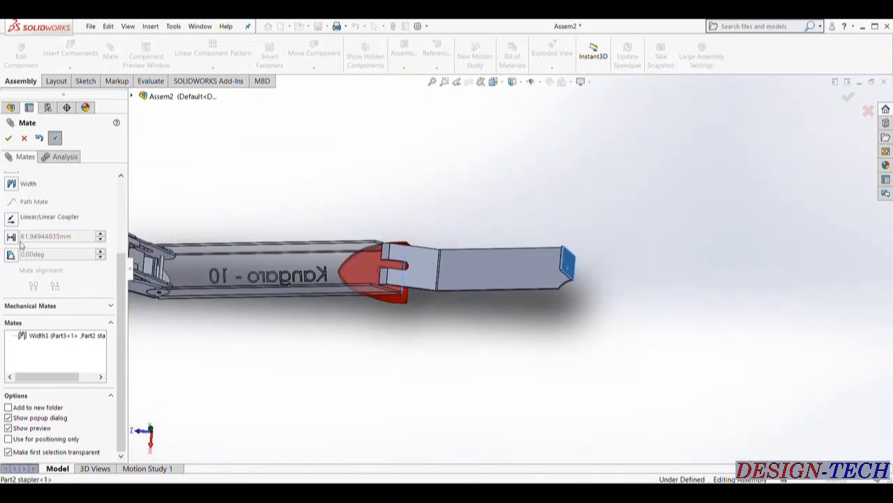
scroll(11, 237, up, 3)
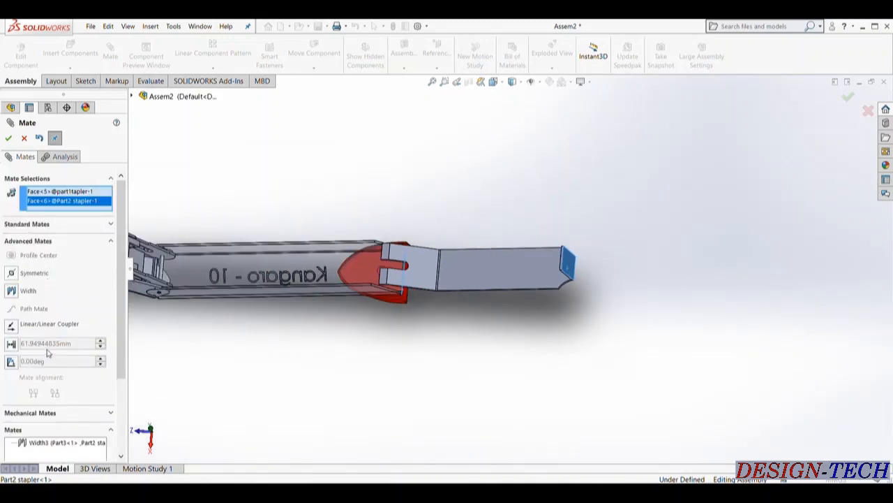
click(40, 224)
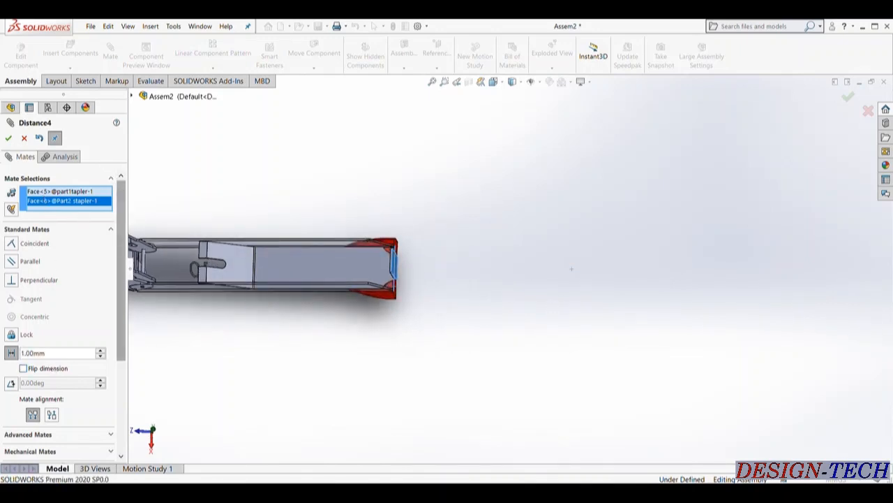
click(25, 138)
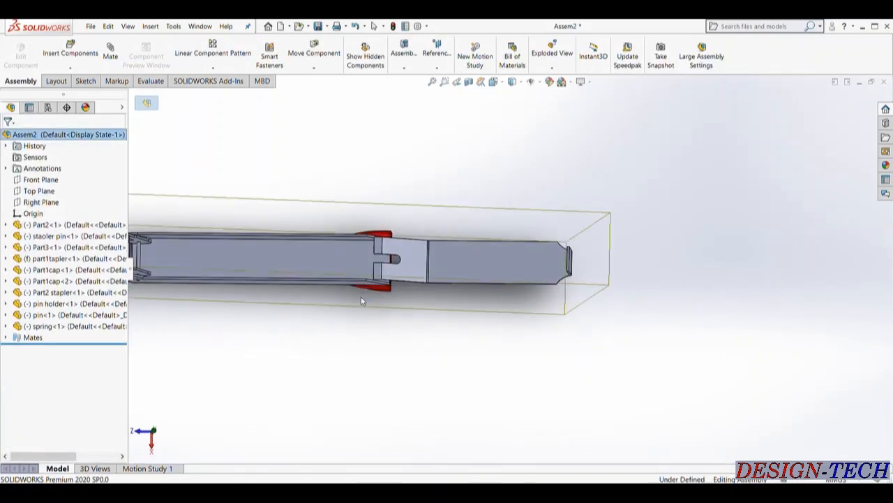
Slide Part2 stapler inside part1tapler's channel and mate its bent end tab 10 mm from part1tapler's end face.
drag(610, 268, 366, 268)
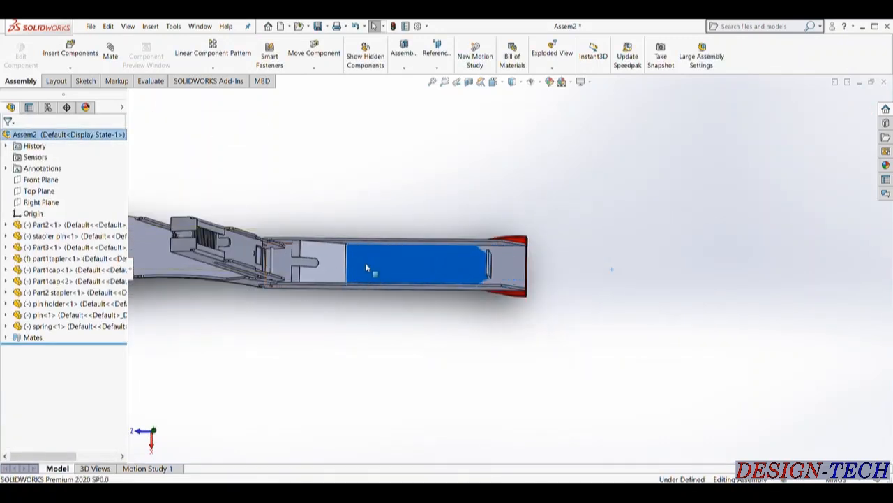
middle_drag(393, 365, 273, 183)
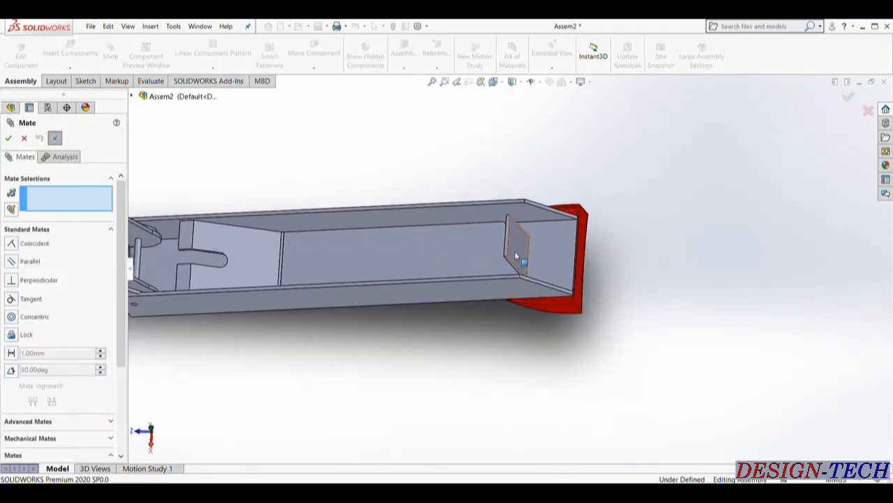
click(513, 278)
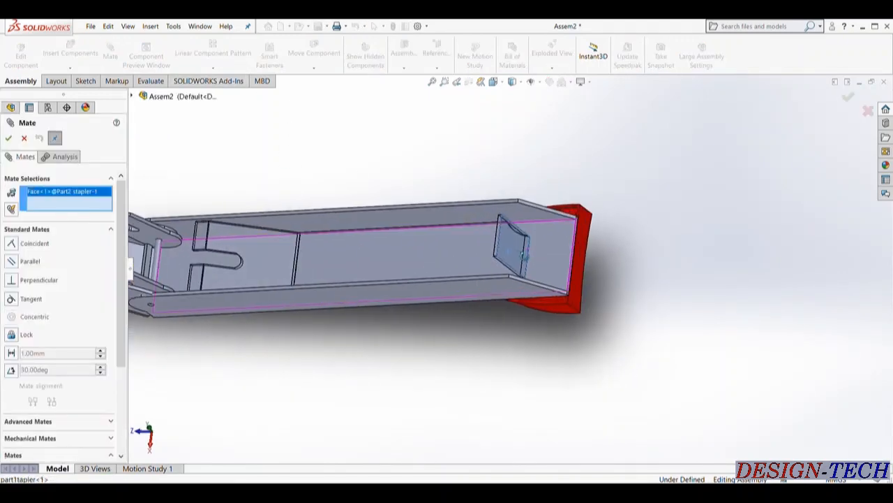
scroll(522, 256, down, 4)
click(488, 272)
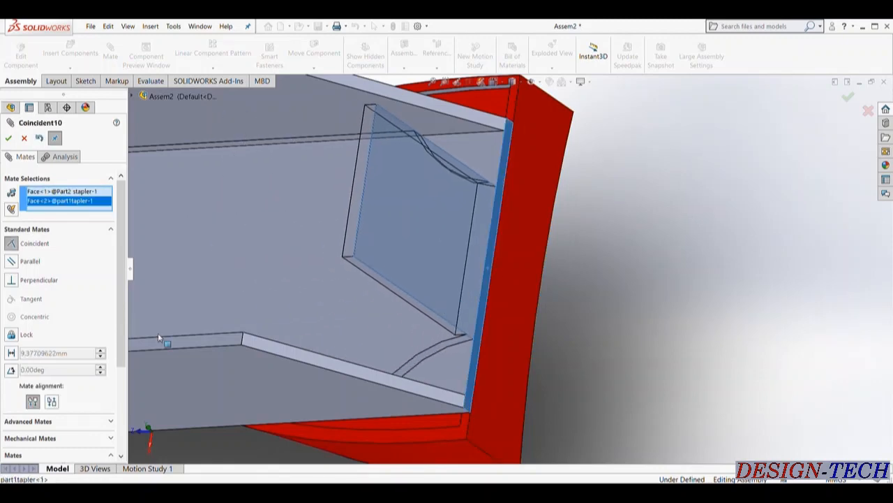
click(12, 353)
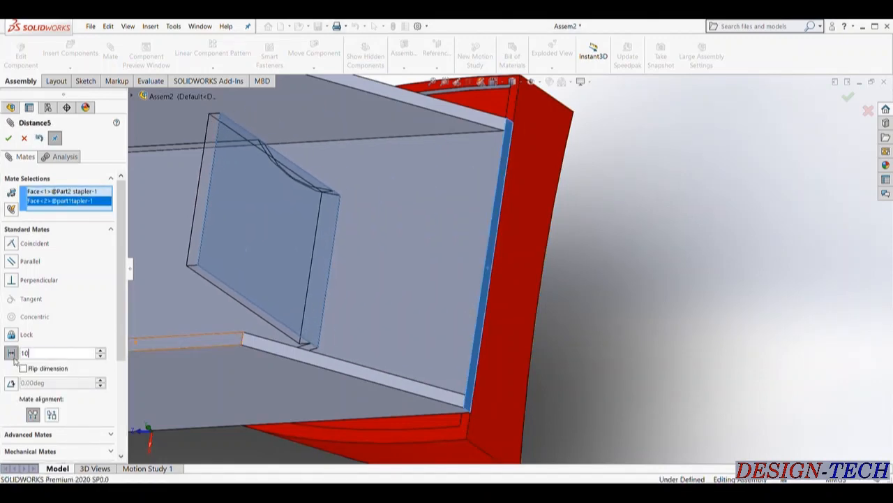
click(8, 139)
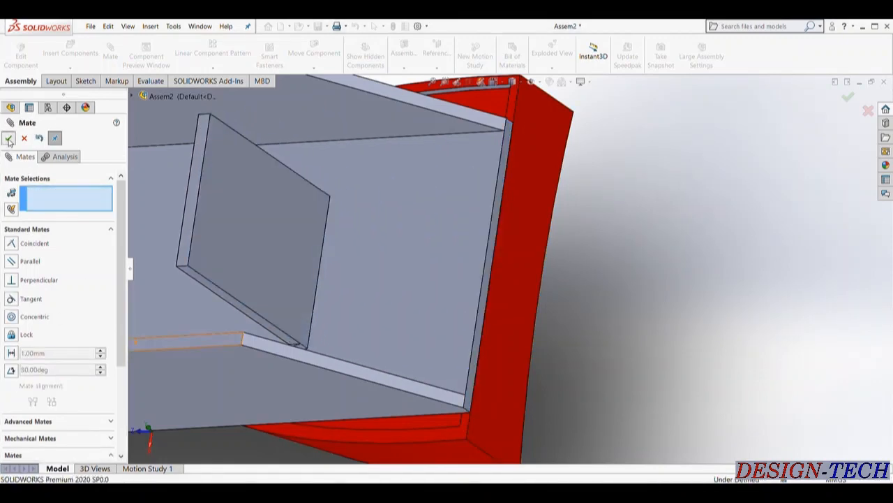
click(9, 138)
click(605, 251)
Swing Part3 and Part2 upward by hand about the hinge and inspect the assembly from several sides.
scroll(342, 281, down, 3)
middle_drag(367, 281, 349, 331)
scroll(337, 314, up, 3)
middle_drag(324, 291, 365, 244)
scroll(417, 277, down, 3)
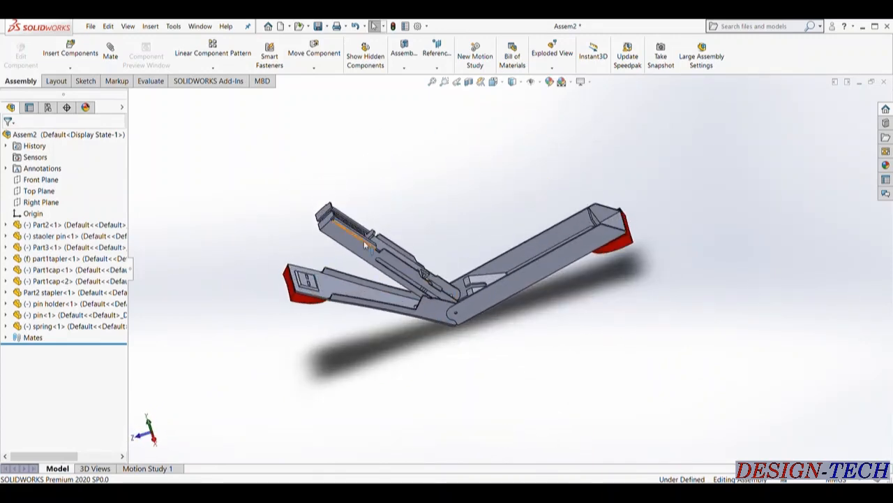
drag(422, 218, 504, 216)
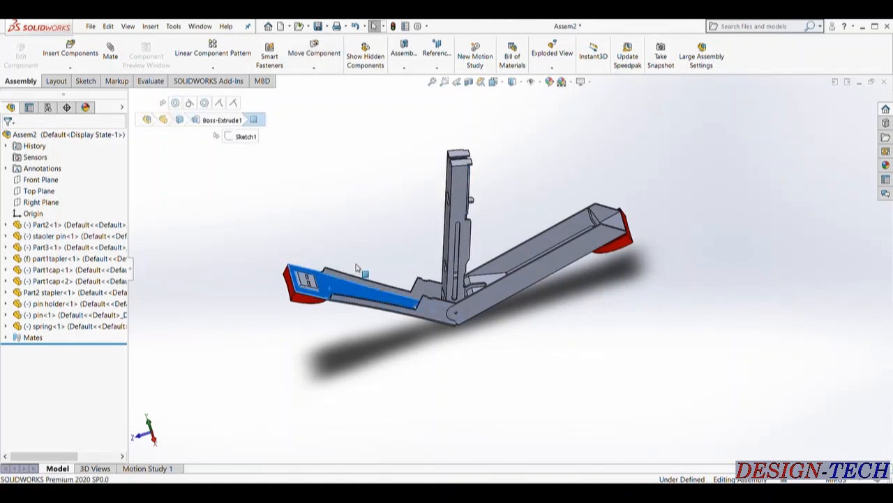
drag(356, 267, 434, 217)
middle_drag(513, 361, 505, 257)
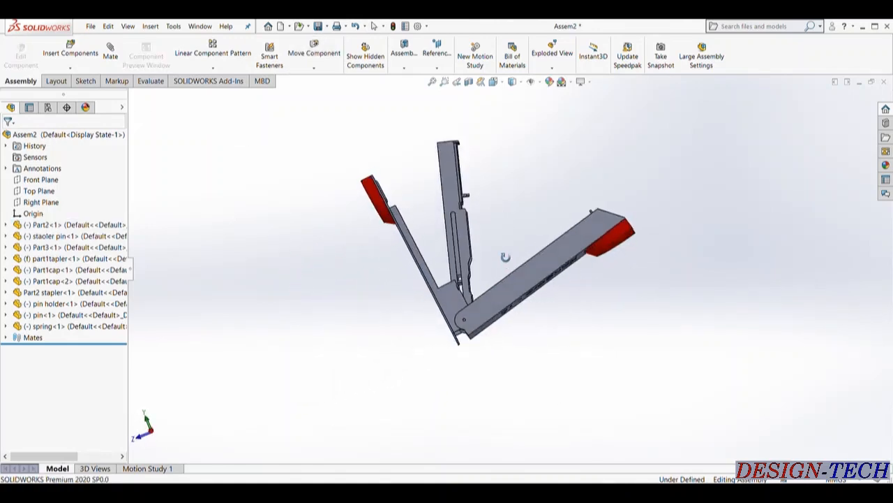
middle_drag(518, 324, 375, 371)
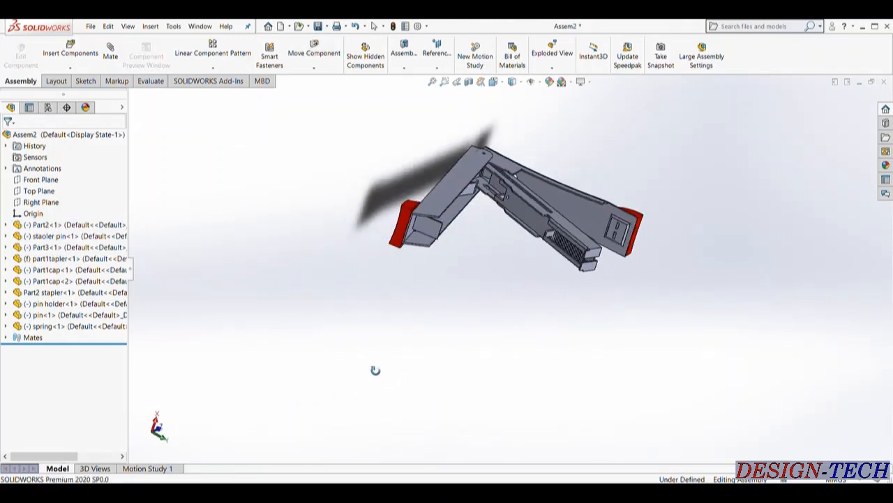